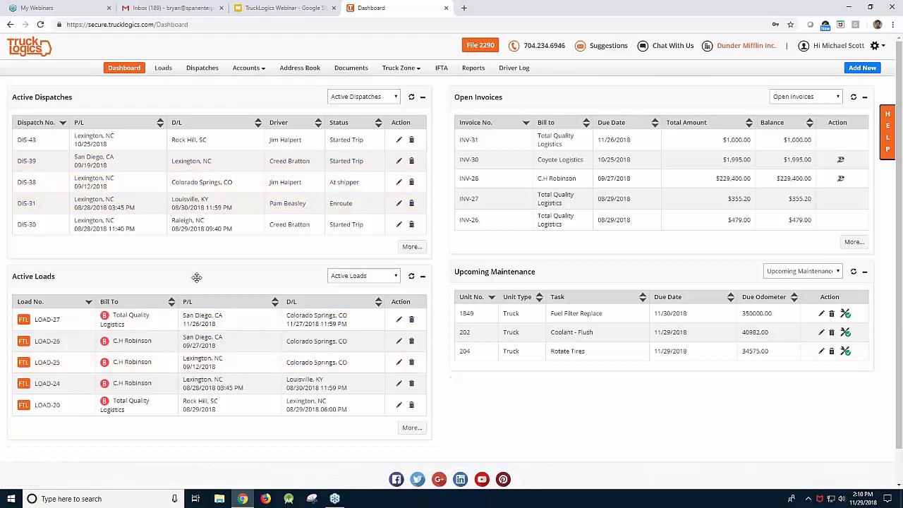
Examine the dashboard's view choices for the dispatches, invoices and maintenance sections
scroll(197, 277, down, 1)
scroll(197, 278, up, 1)
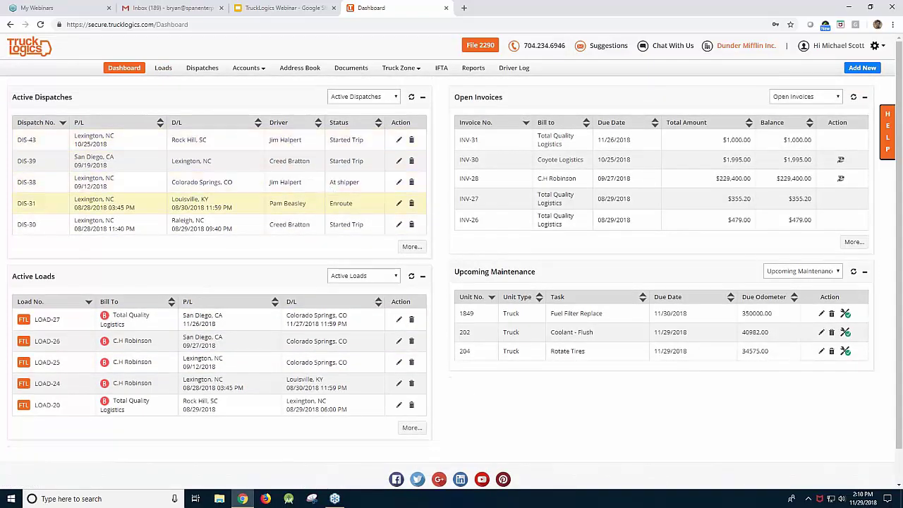
click(366, 96)
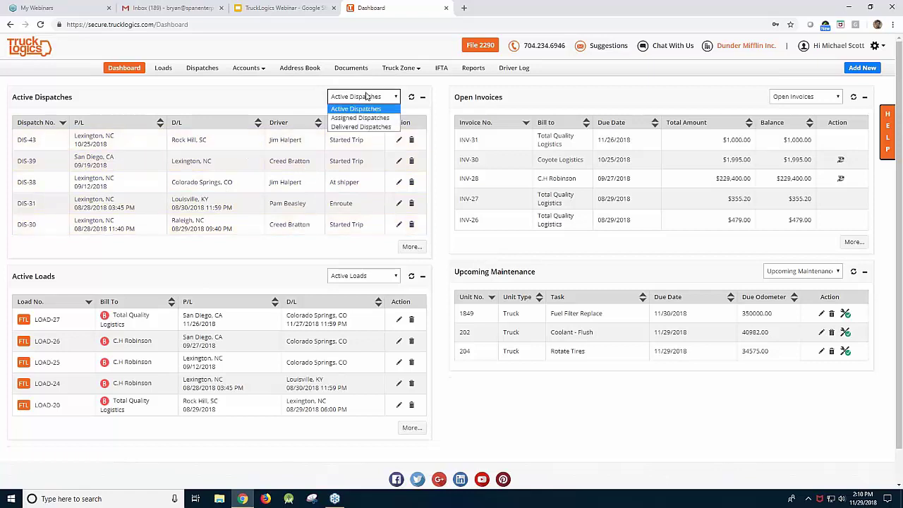
click(310, 96)
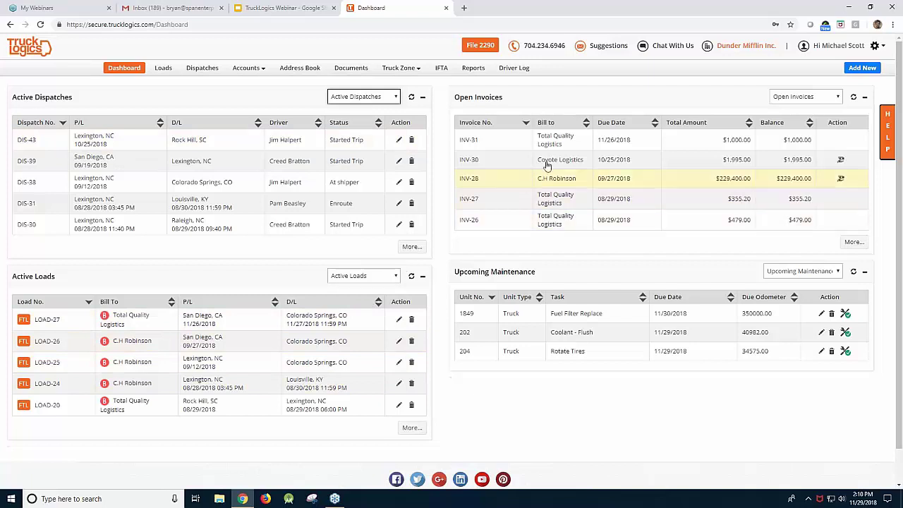
click(805, 97)
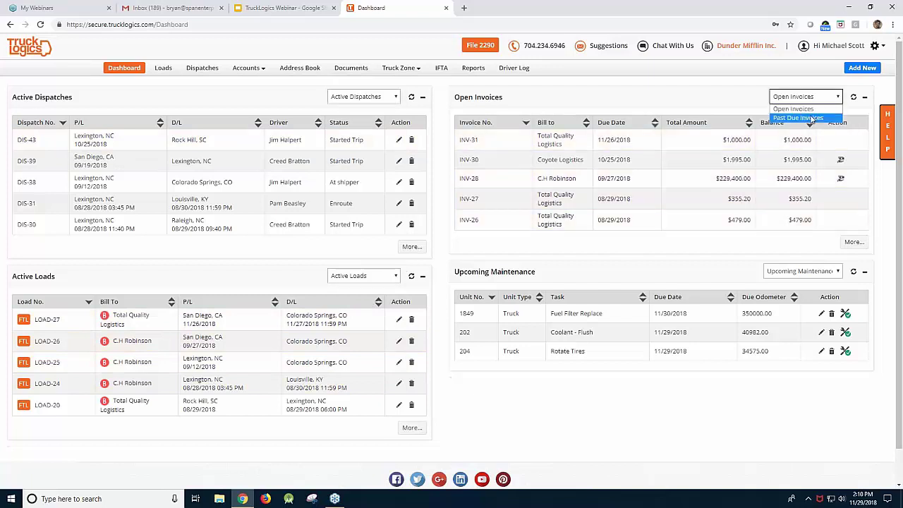
click(747, 99)
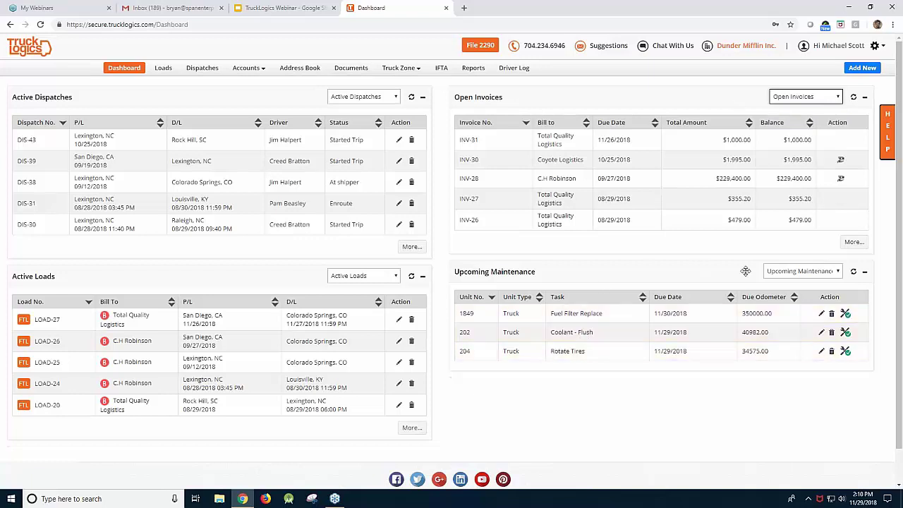
click(780, 271)
click(723, 272)
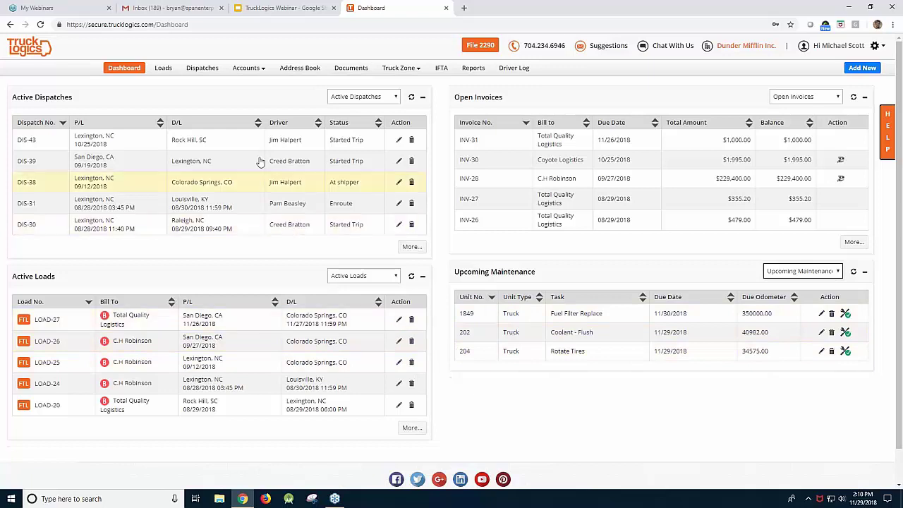
Review the All Loads list and the Uninvoiced and Unpaid Loads lists under load financials
click(163, 68)
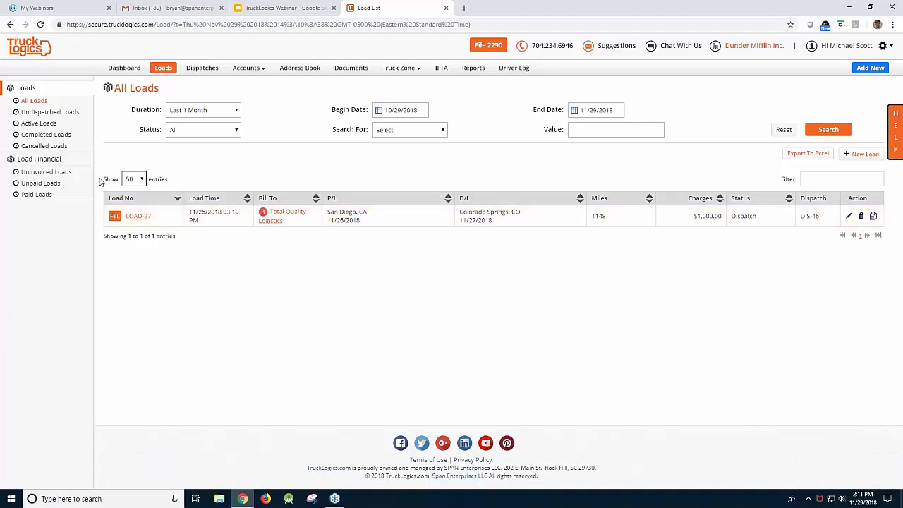
click(41, 160)
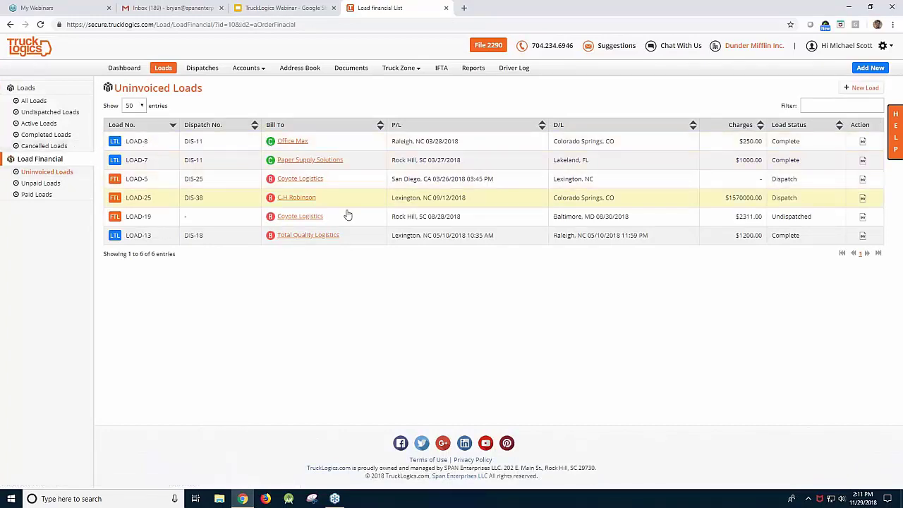
click(64, 188)
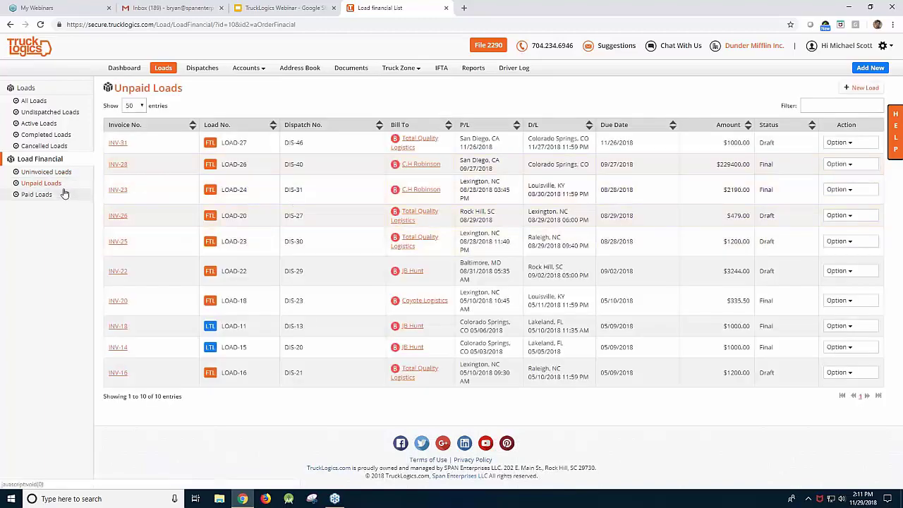
click(60, 174)
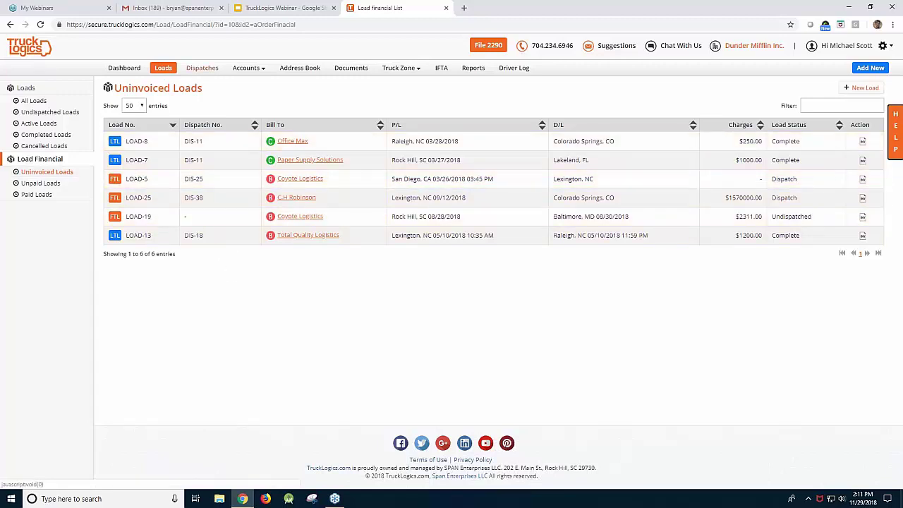
Filter the All Dispatches list to the Year to Date period
click(202, 67)
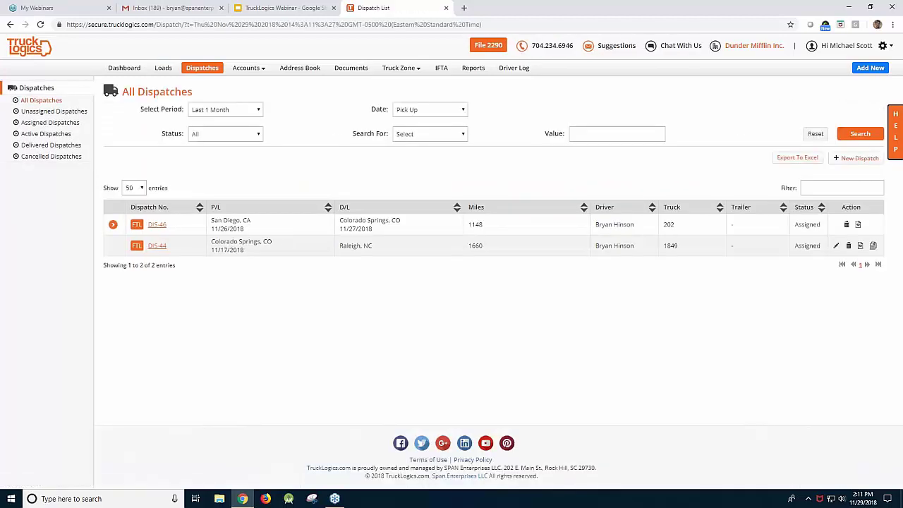
click(216, 113)
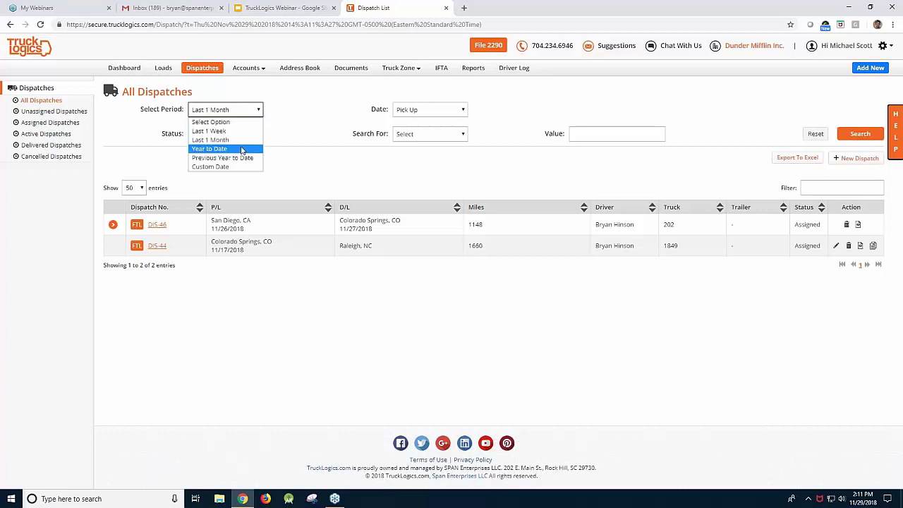
click(237, 149)
click(859, 134)
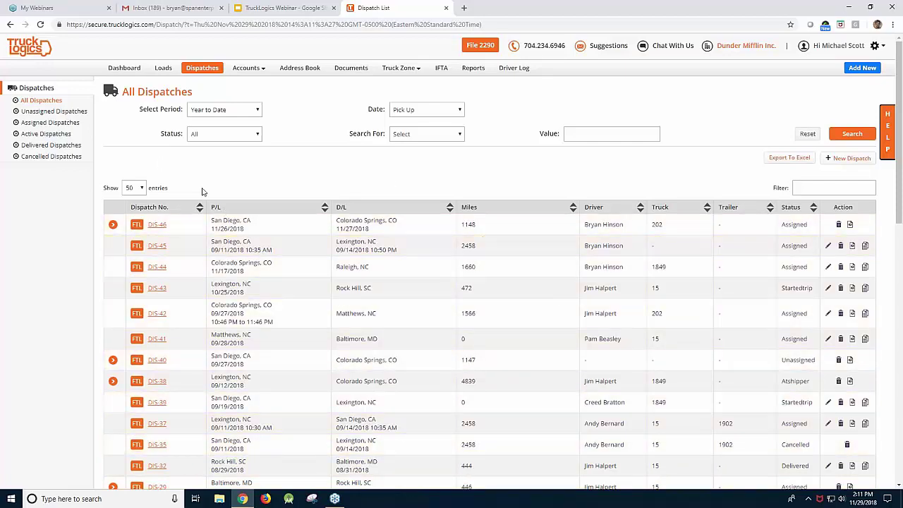
Look at the All Loads list again and return to the All Dispatches list
click(169, 70)
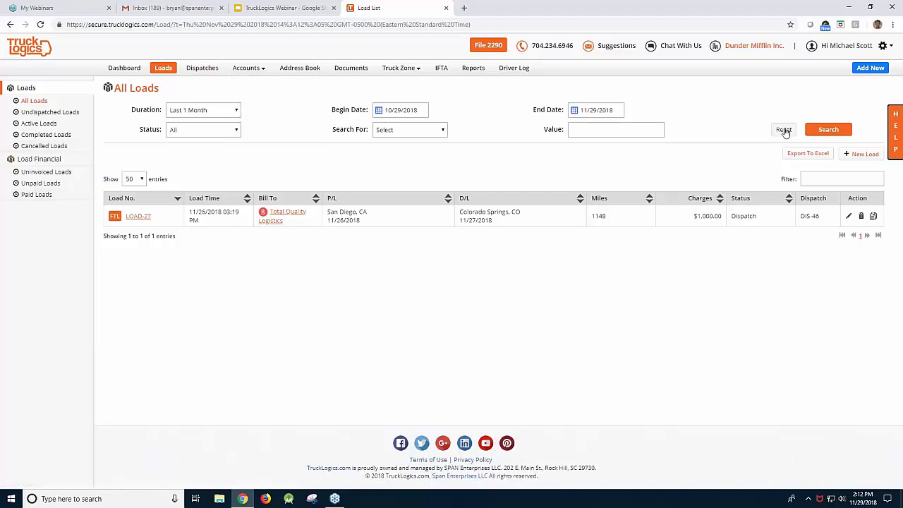
click(197, 74)
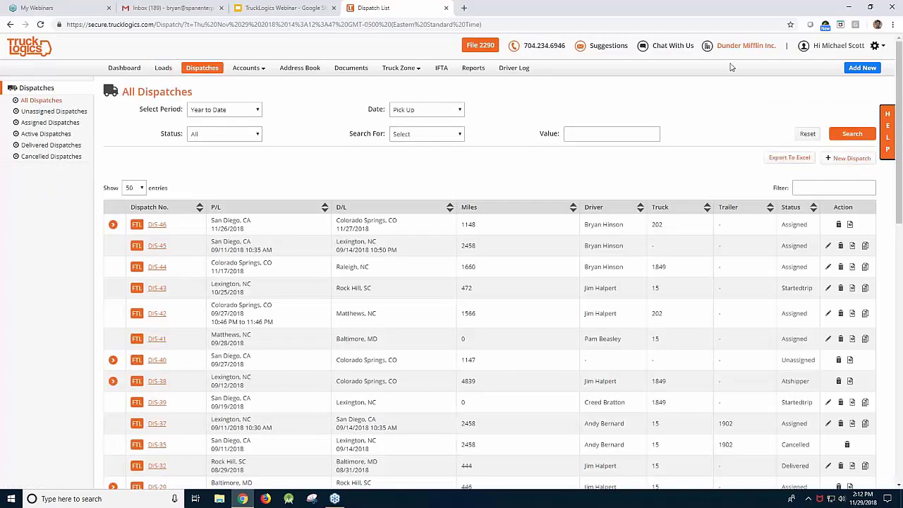
Start a new dispatch with the option to create it without referring the loads
click(862, 68)
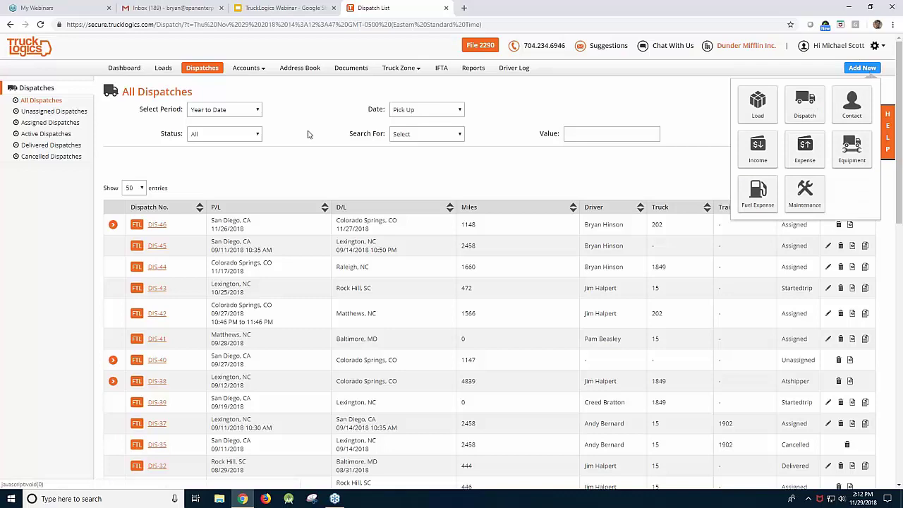
click(627, 113)
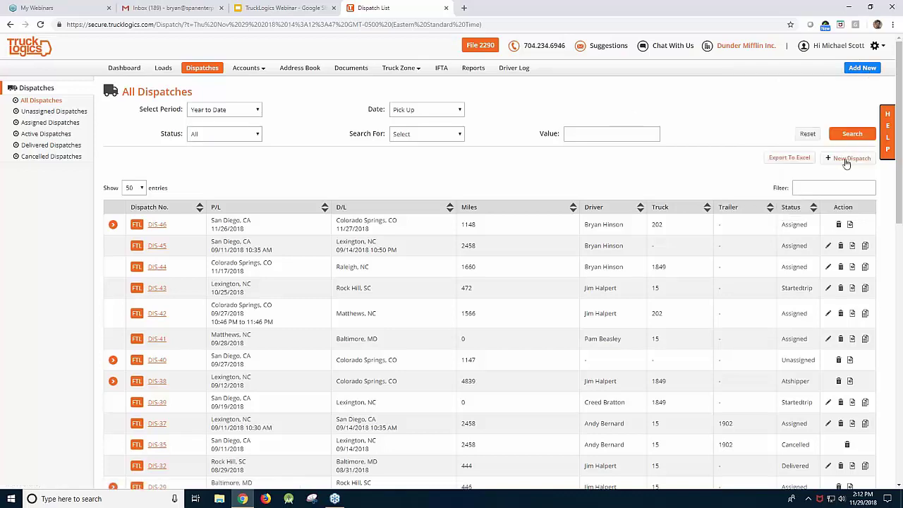
click(859, 69)
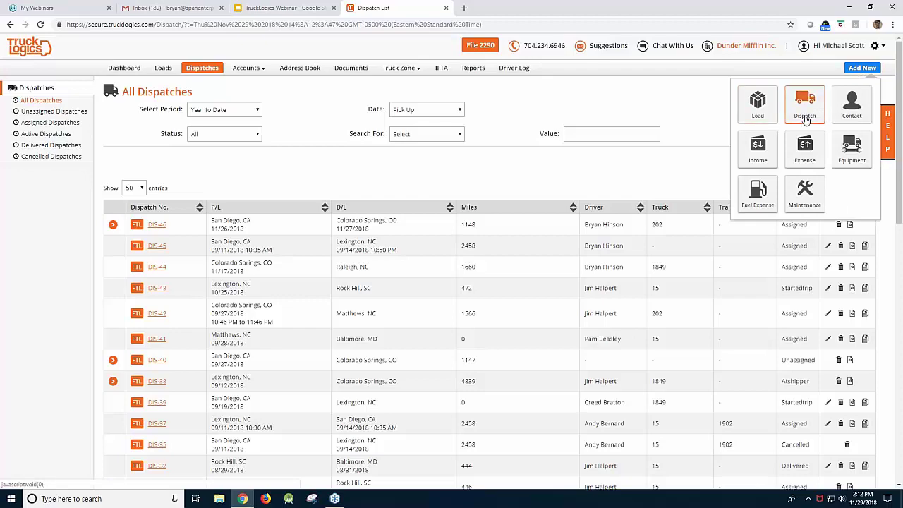
click(805, 116)
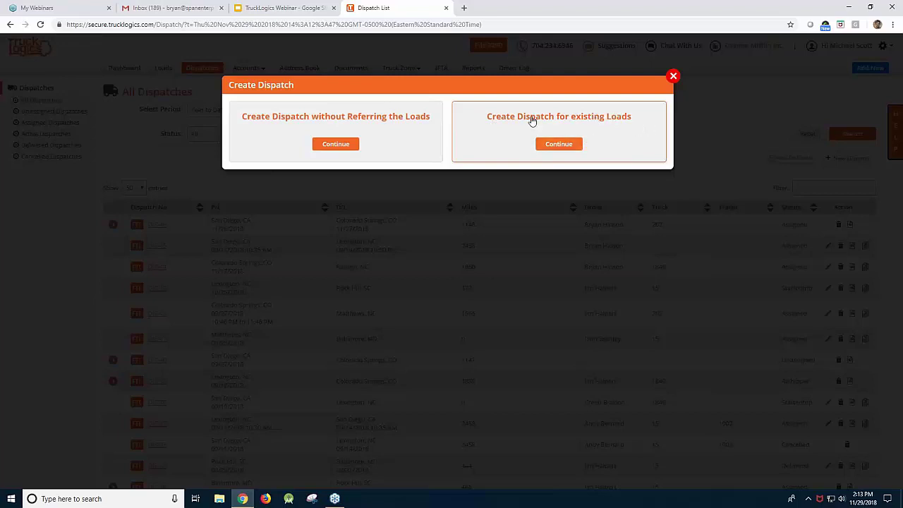
click(336, 145)
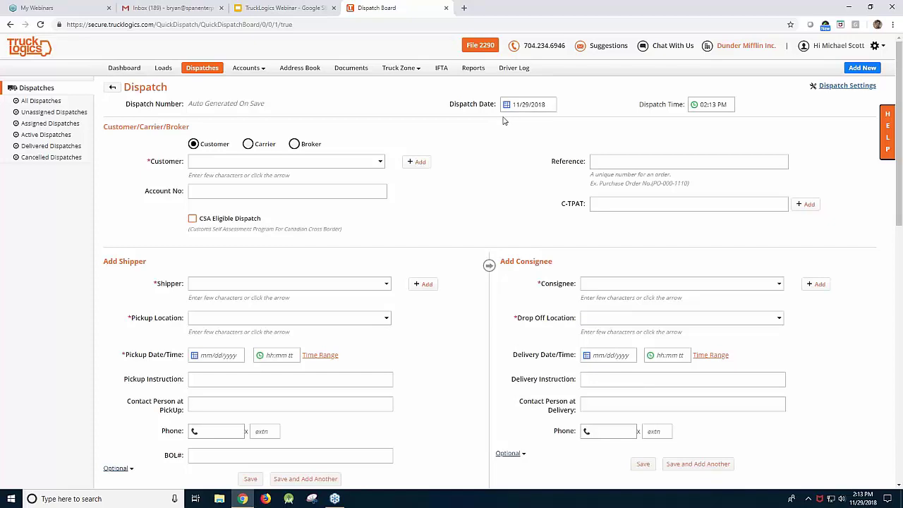
Assign the dispatch to a broker, choosing Coyote Logistics and the agent listed for it
scroll(502, 122, down, 1)
scroll(502, 122, up, 1)
scroll(318, 156, down, 1)
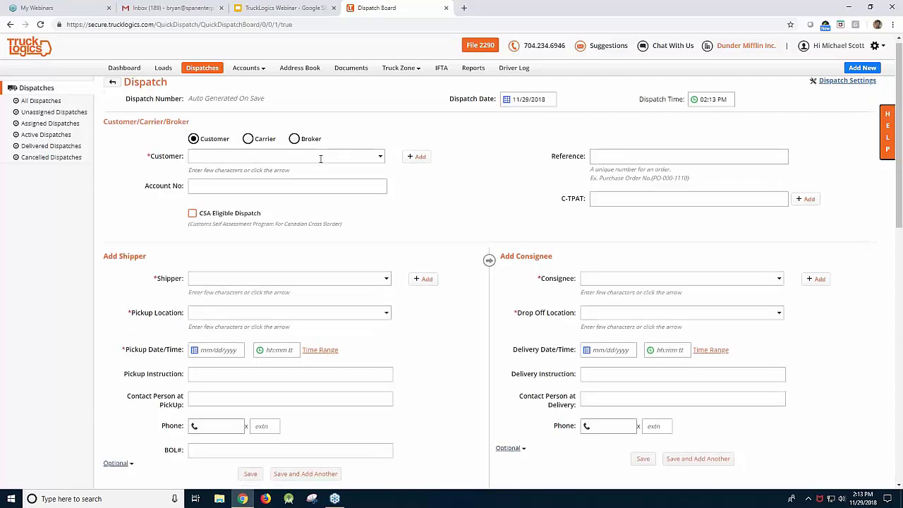
scroll(319, 155, up, 1)
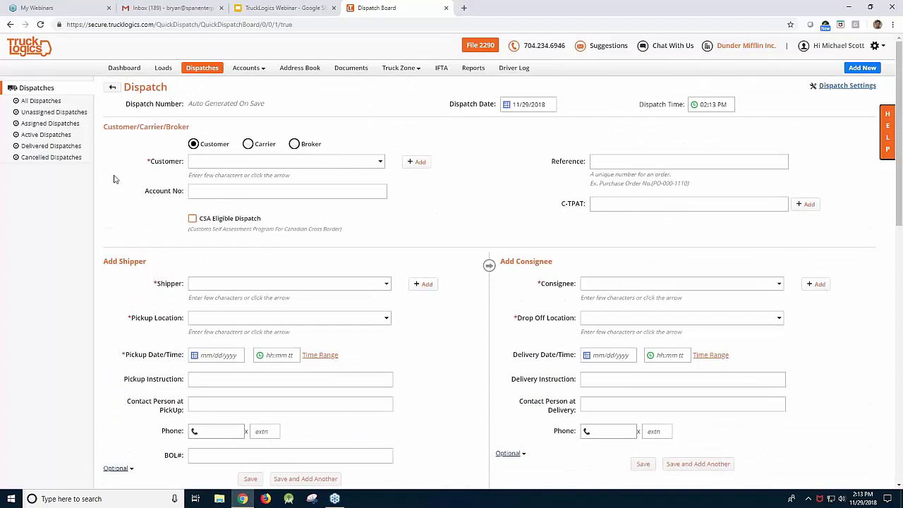
click(295, 144)
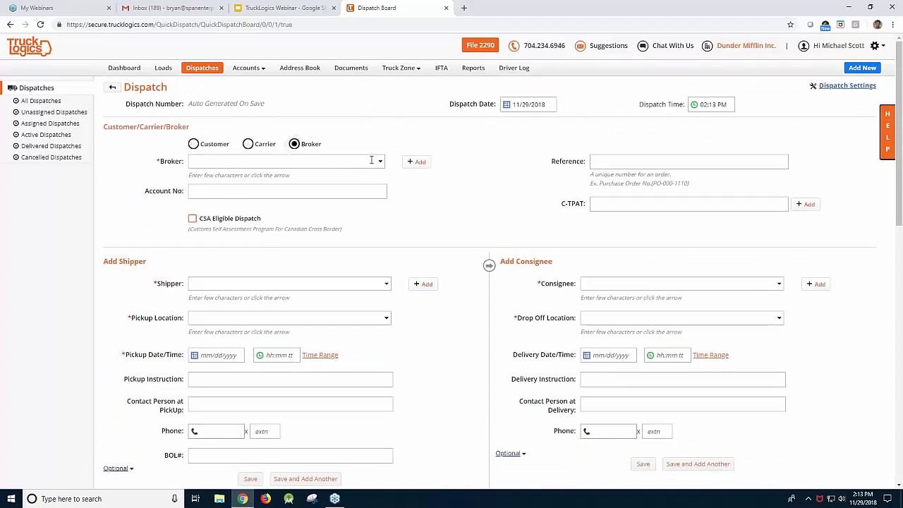
click(379, 163)
scroll(339, 204, down, 3)
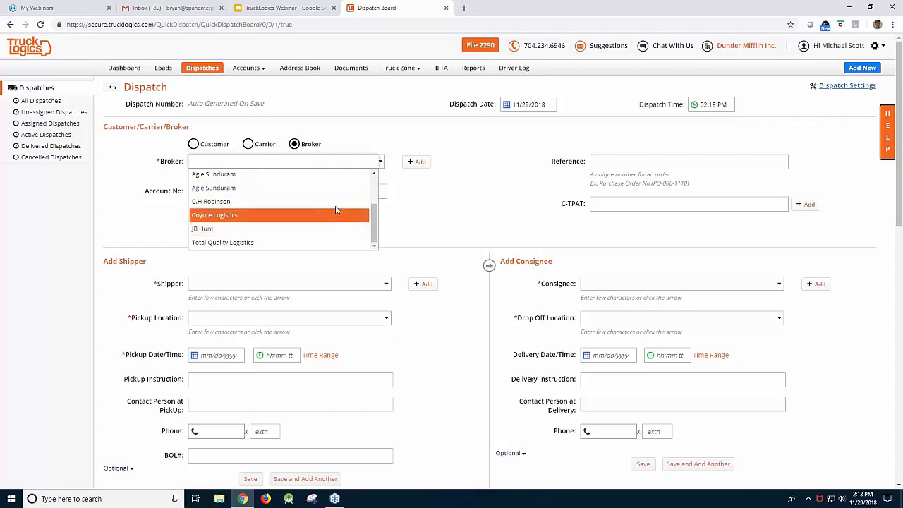
click(336, 214)
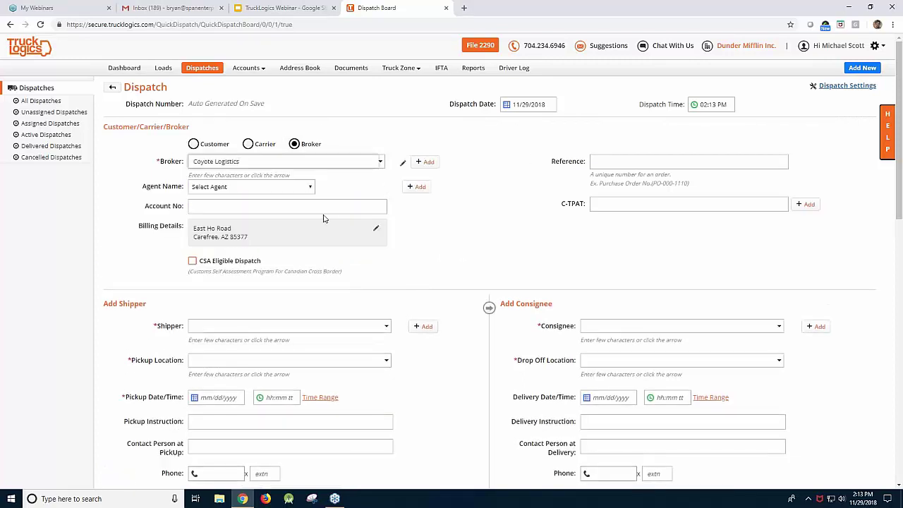
click(267, 189)
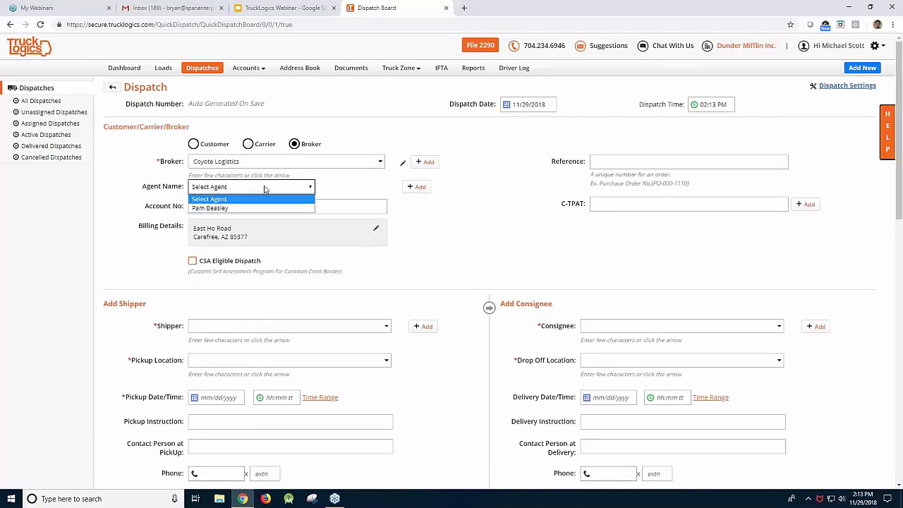
click(211, 208)
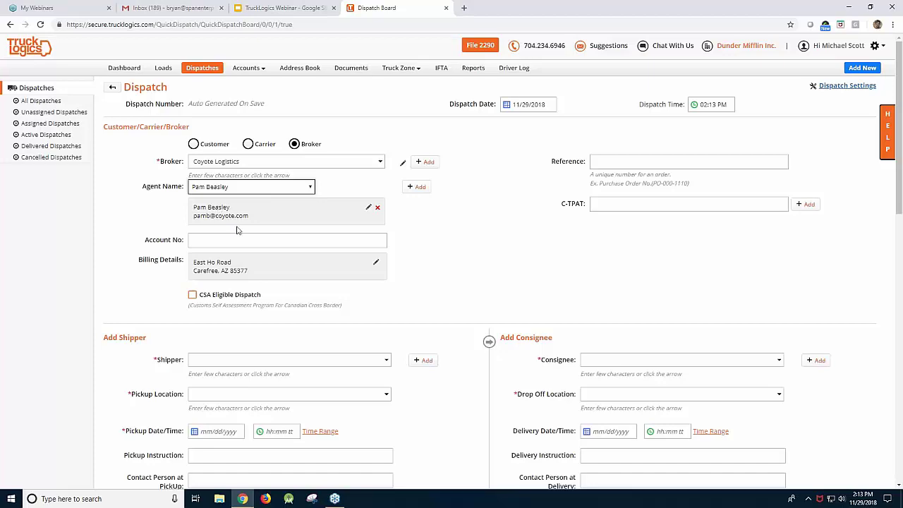
Choose Martinez Custom Printing in Lexington, NC as the shipper and set the pickup date to 11/29/2018
scroll(238, 231, down, 1)
scroll(261, 233, up, 1)
scroll(297, 212, down, 4)
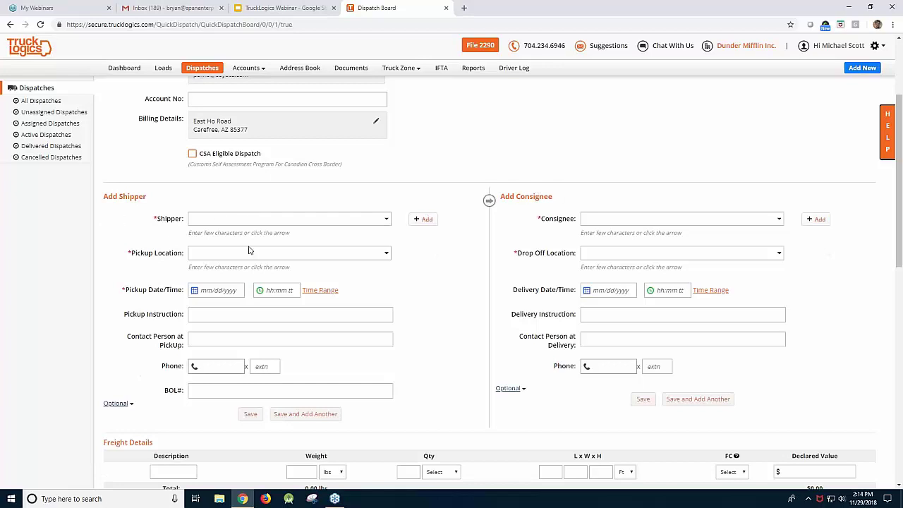
click(385, 220)
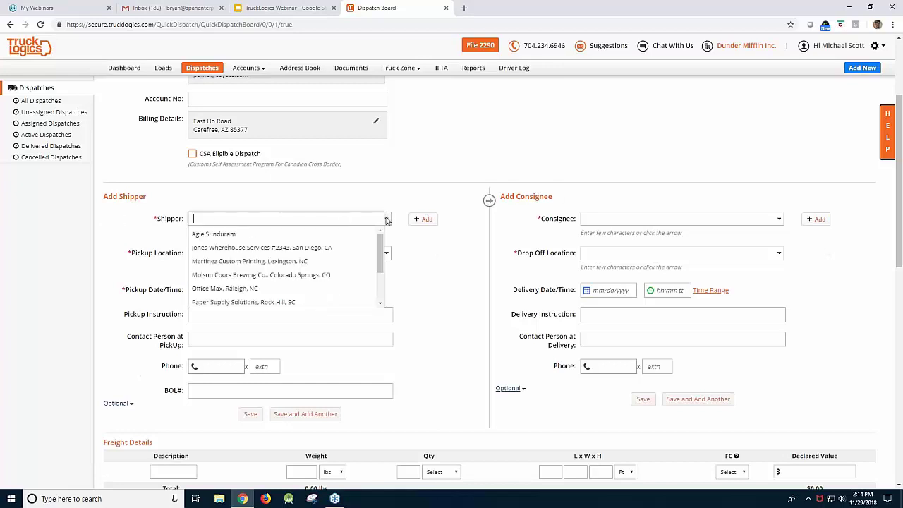
click(322, 261)
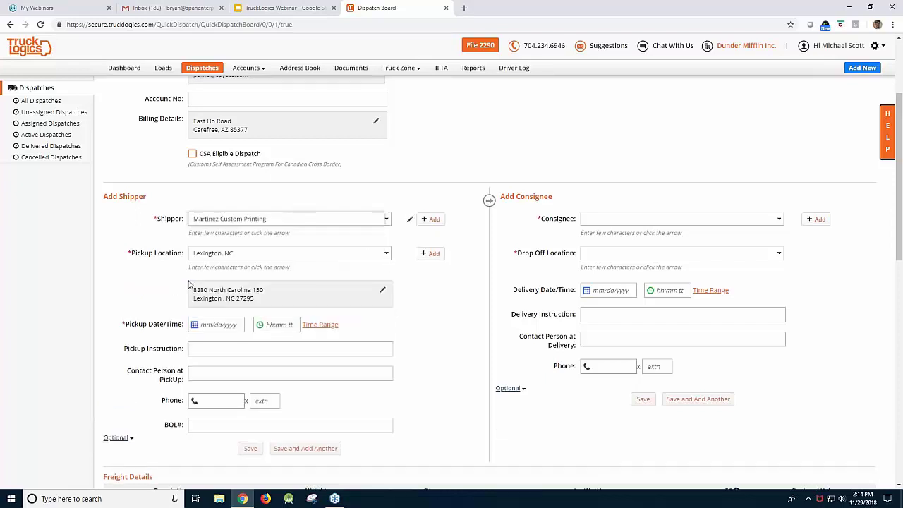
click(213, 325)
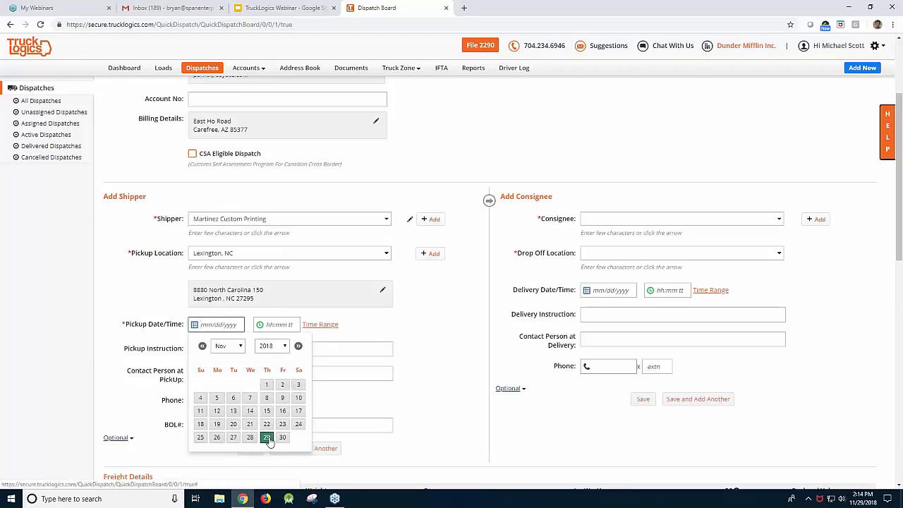
click(267, 438)
click(196, 349)
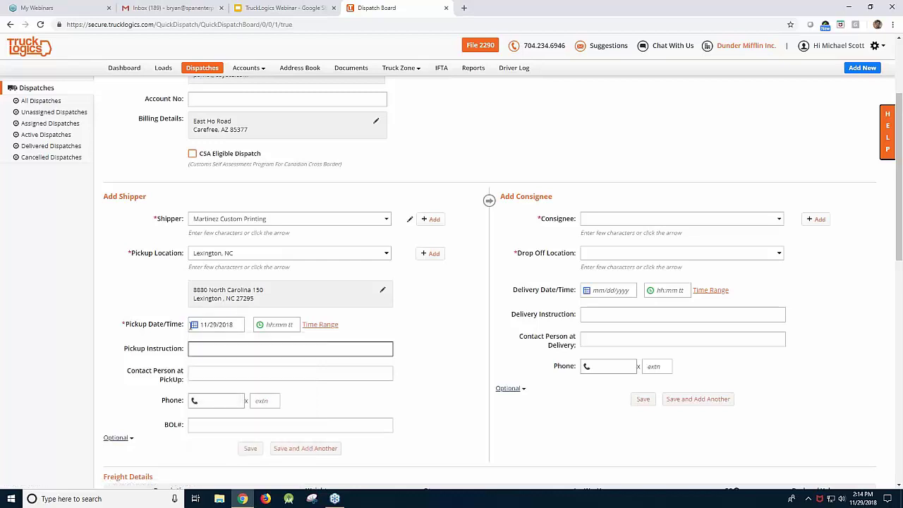
Expand the shipper's optional fields to show the reference and notes entries
scroll(197, 349, down, 1)
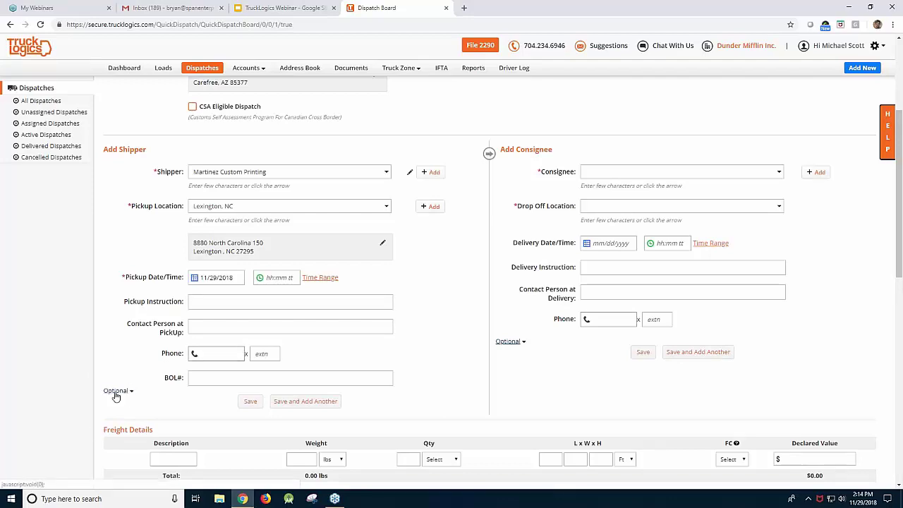
click(116, 393)
scroll(182, 358, down, 2)
scroll(181, 358, up, 1)
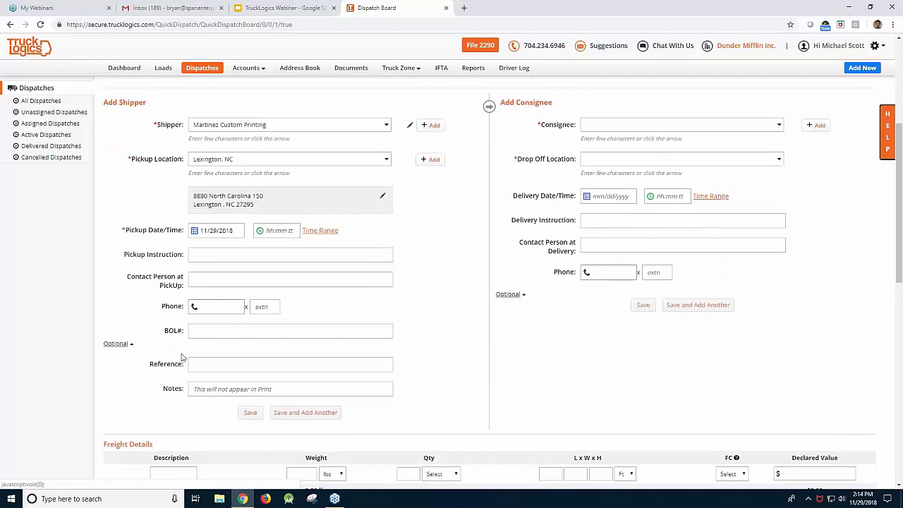
scroll(182, 358, up, 1)
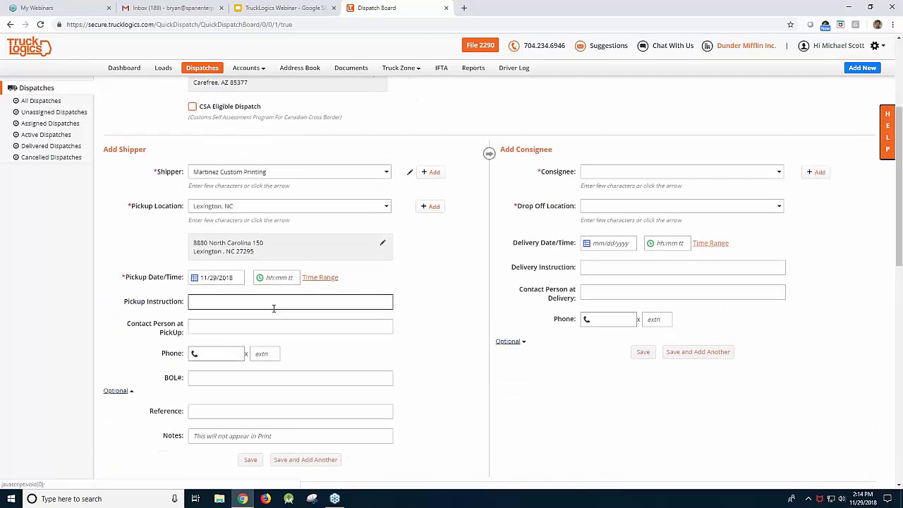
Save the shipper entry for Martinez Custom Printing, leaving its optional reference and notes fields blank
scroll(196, 325, down, 2)
scroll(201, 323, up, 3)
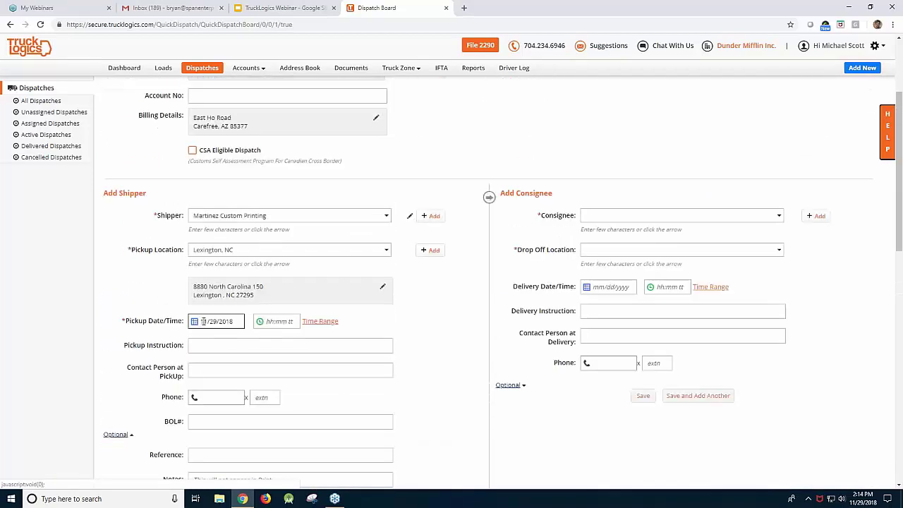
scroll(204, 321, down, 3)
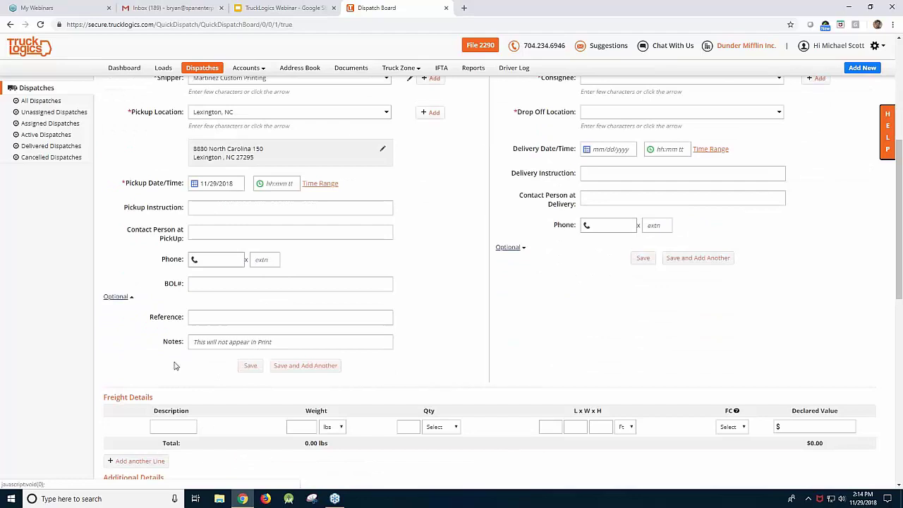
click(253, 370)
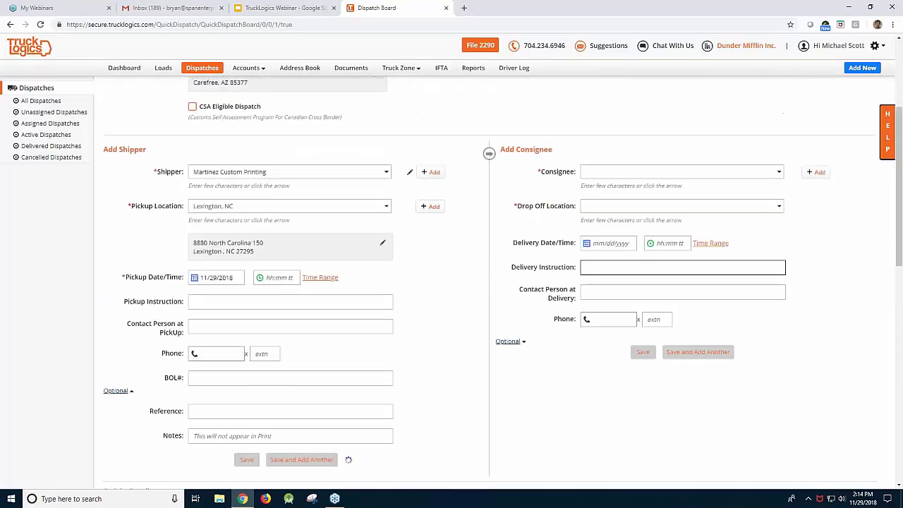
Choose Paper Supply Solutions in Rock Hill, SC as the consignee and save the entry
click(780, 173)
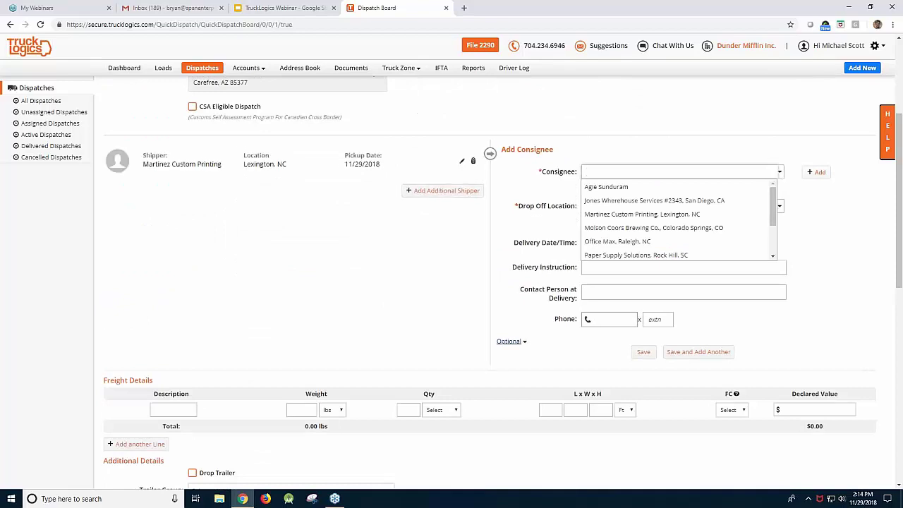
scroll(740, 208, down, 2)
click(741, 208)
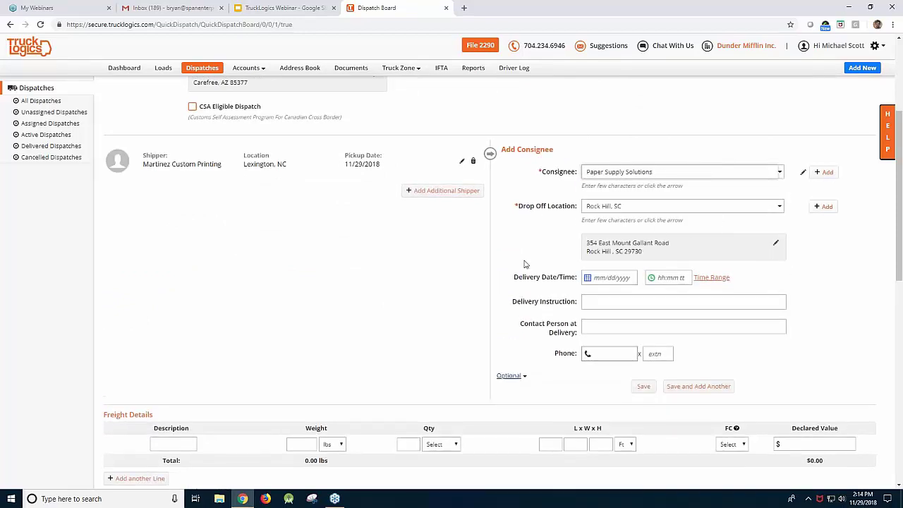
click(650, 392)
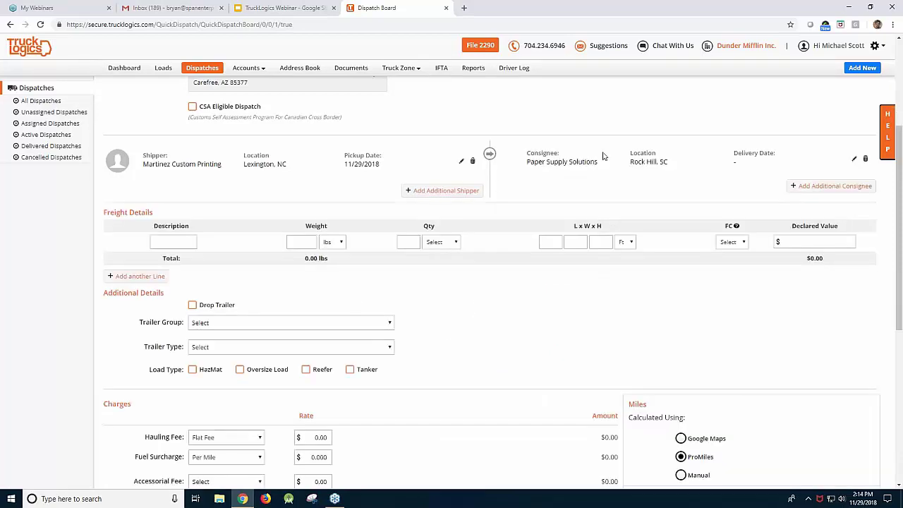
Set the flat-fee hauling rate to $1000 in the dispatch charges, leaving the freight and trailer details blank
scroll(521, 189, down, 1)
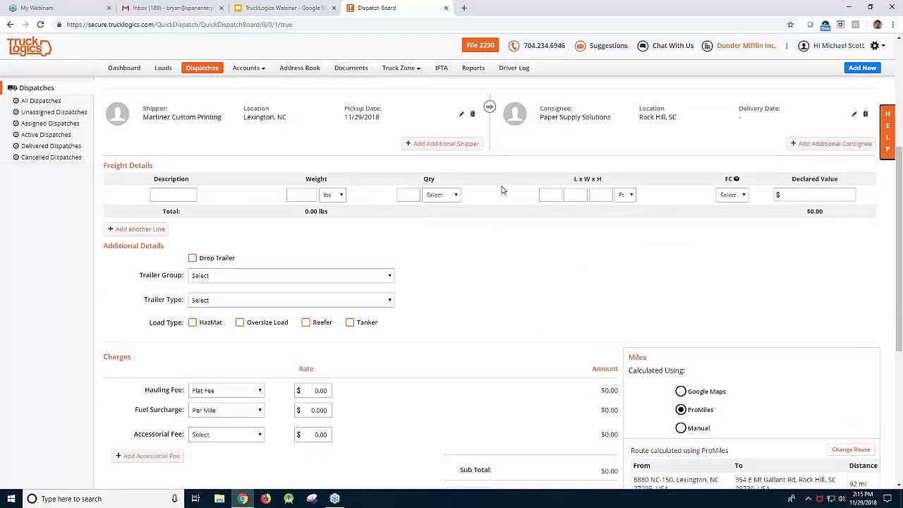
click(174, 197)
click(254, 193)
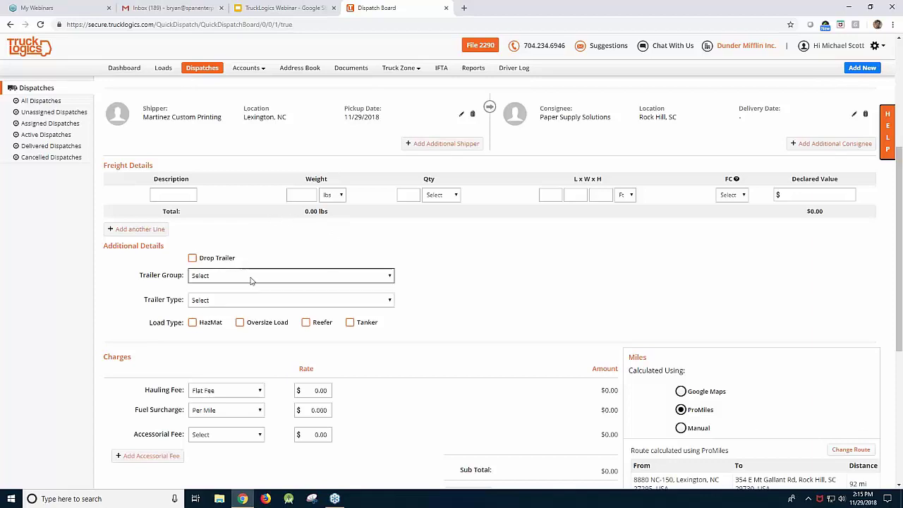
scroll(360, 242, down, 1)
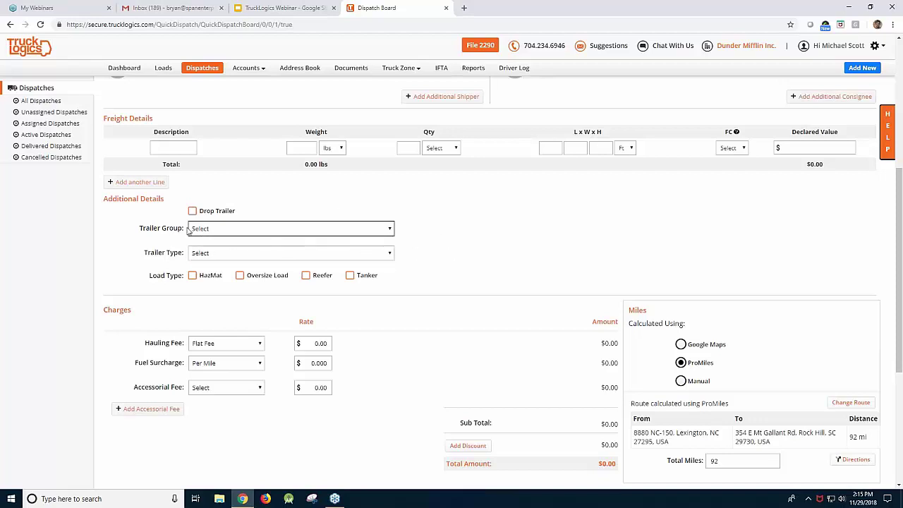
scroll(331, 221, down, 1)
scroll(311, 182, down, 1)
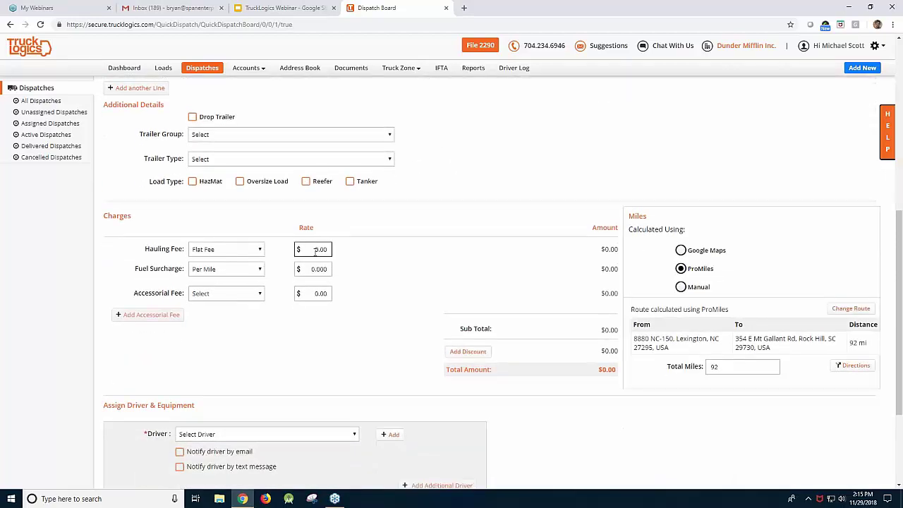
scroll(310, 243, down, 1)
click(319, 202)
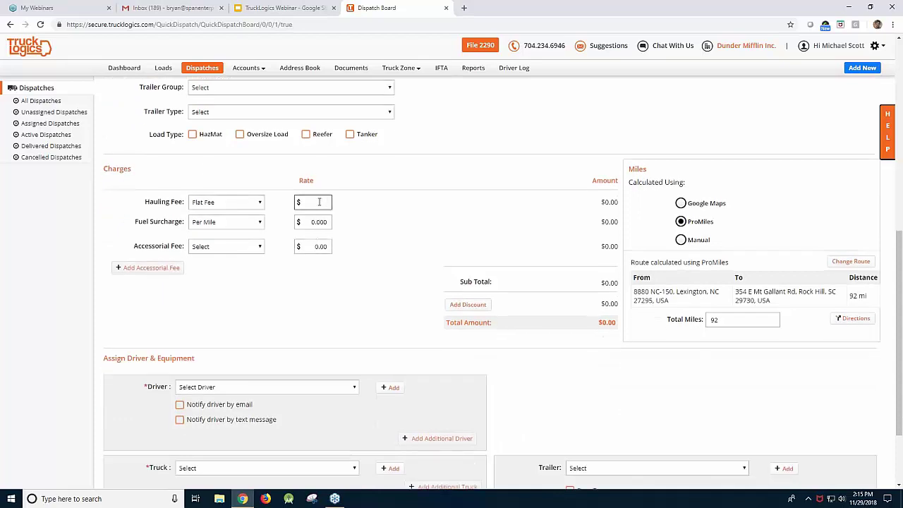
text(1000)
click(465, 237)
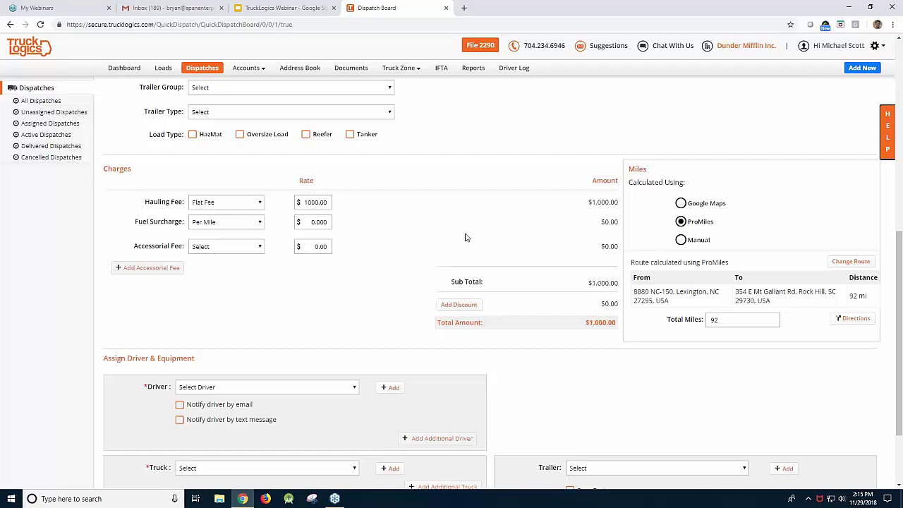
Try calculating the hauling fee Per Mile and return it to Flat Fee
click(259, 203)
click(252, 232)
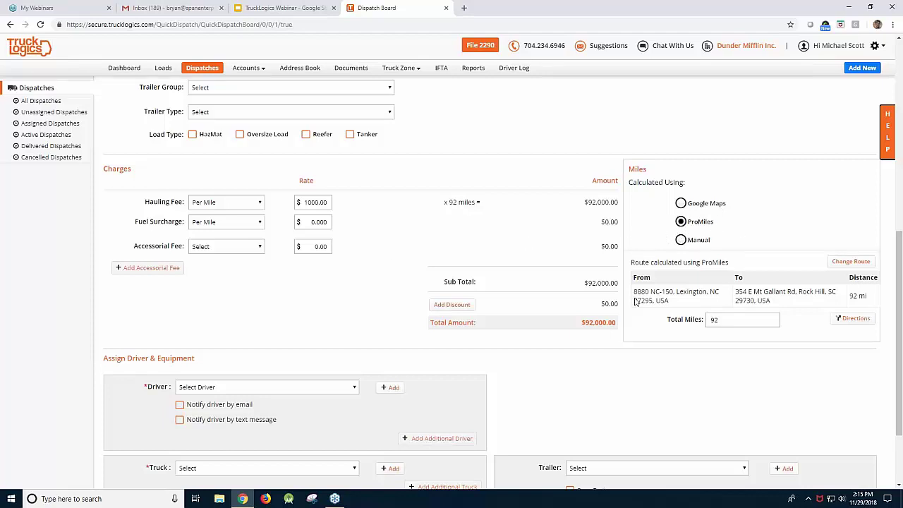
scroll(685, 344, up, 1)
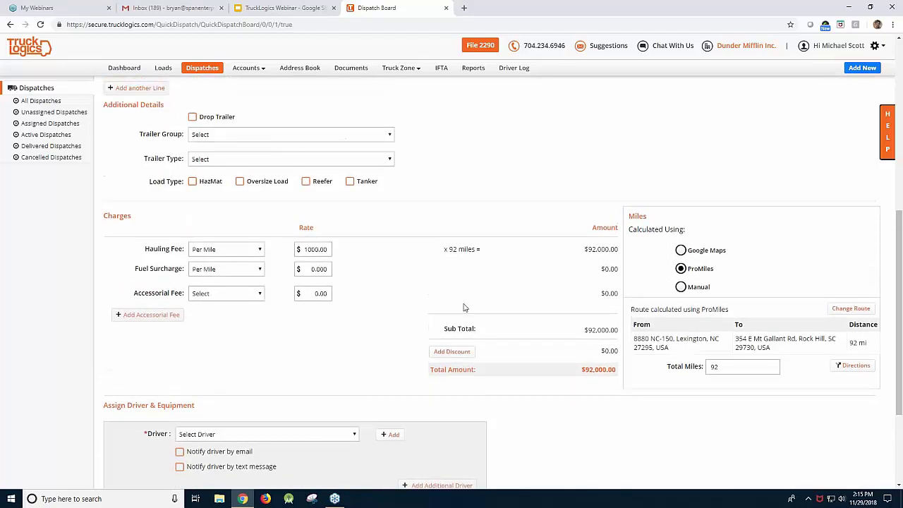
click(236, 249)
click(228, 274)
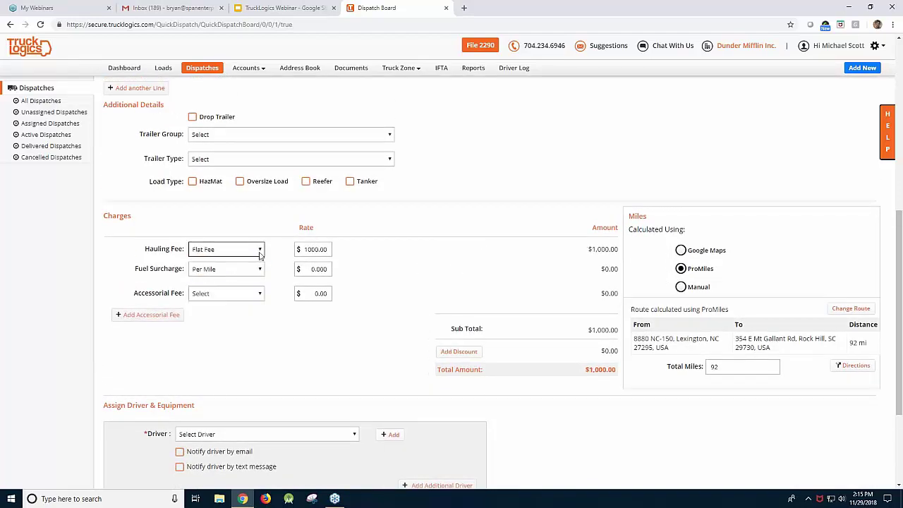
Add a Detention accessorial fee of $100 to the dispatch charges
scroll(268, 272, down, 1)
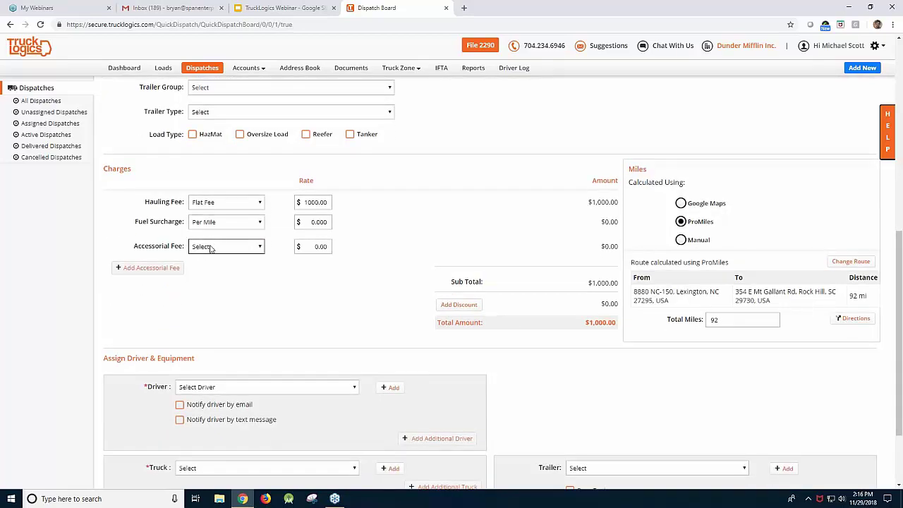
click(238, 247)
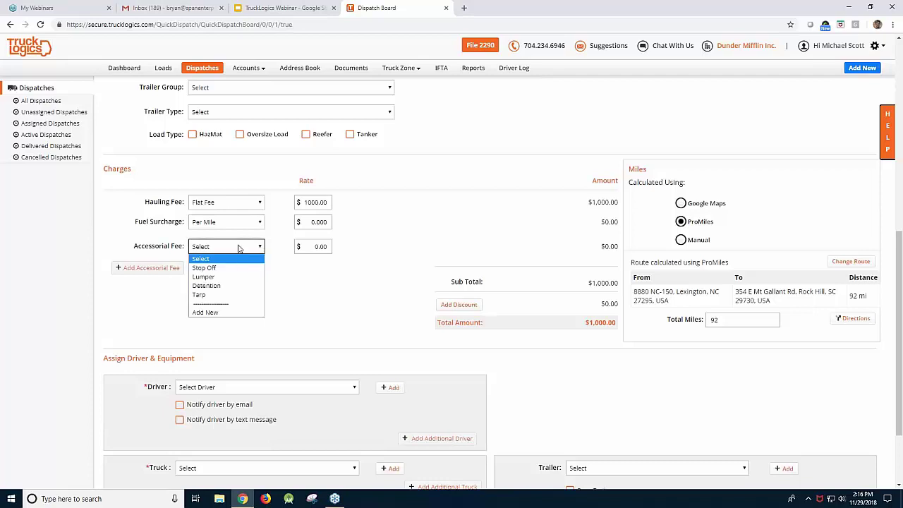
click(206, 285)
click(314, 248)
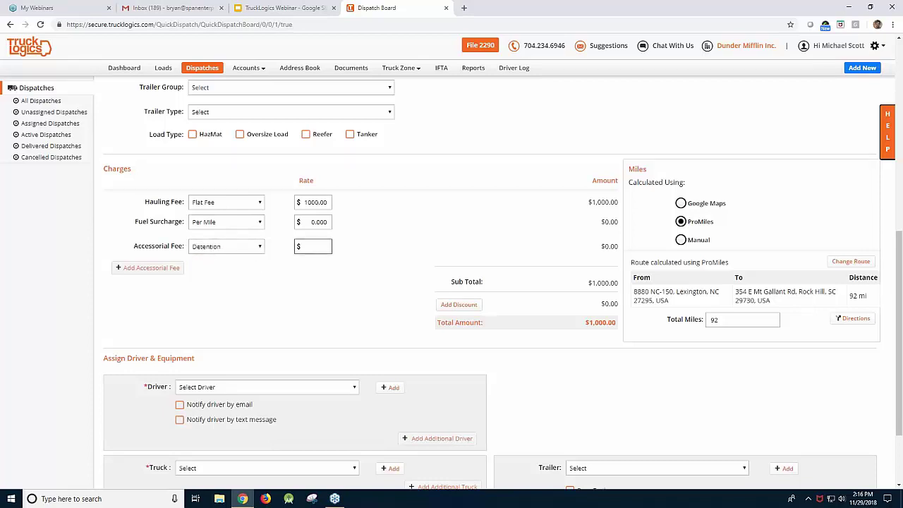
click(408, 238)
Apply a 5 percent discount to the dispatch charges
scroll(432, 351, up, 1)
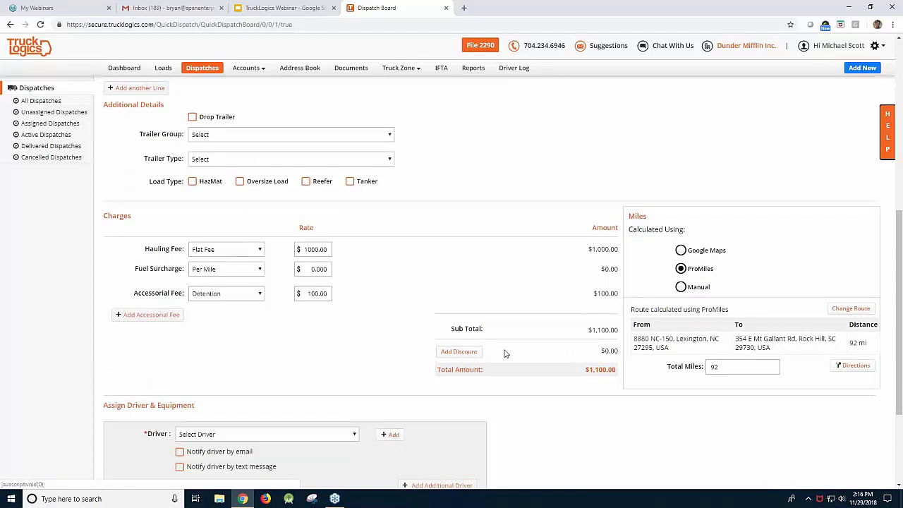
click(458, 352)
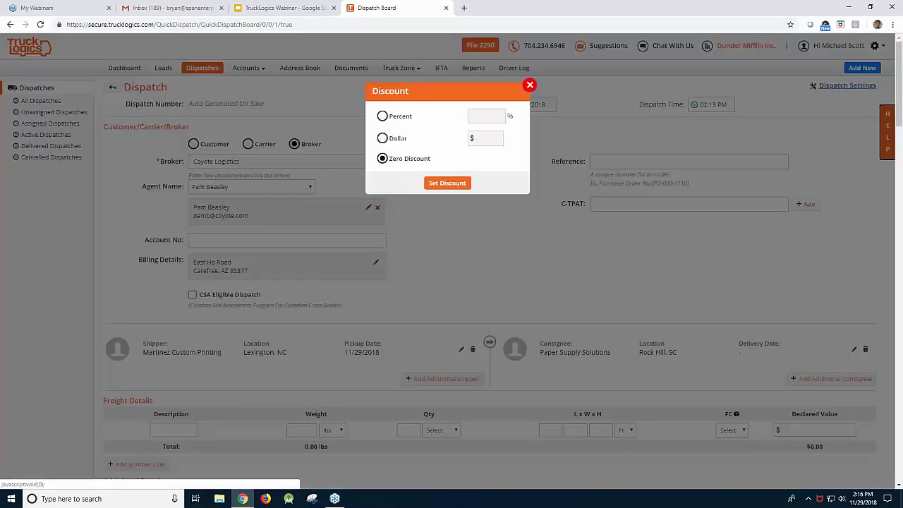
click(397, 119)
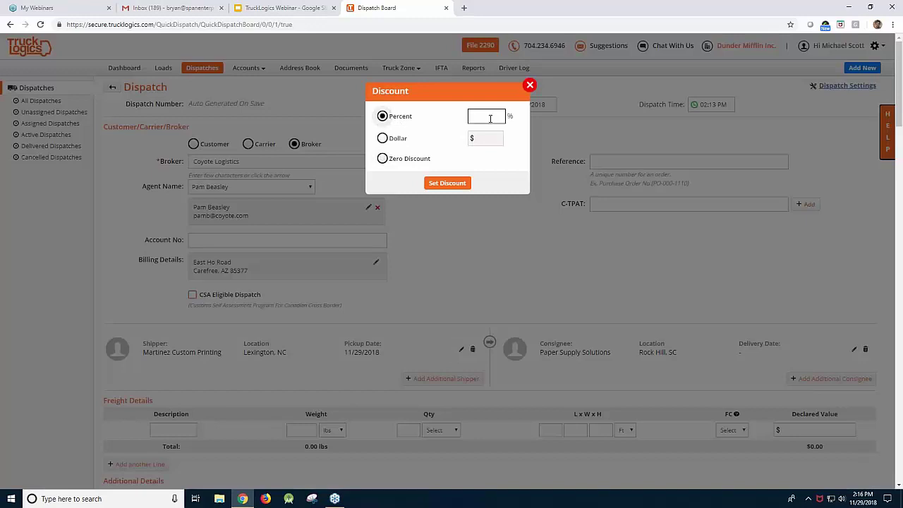
click(492, 117)
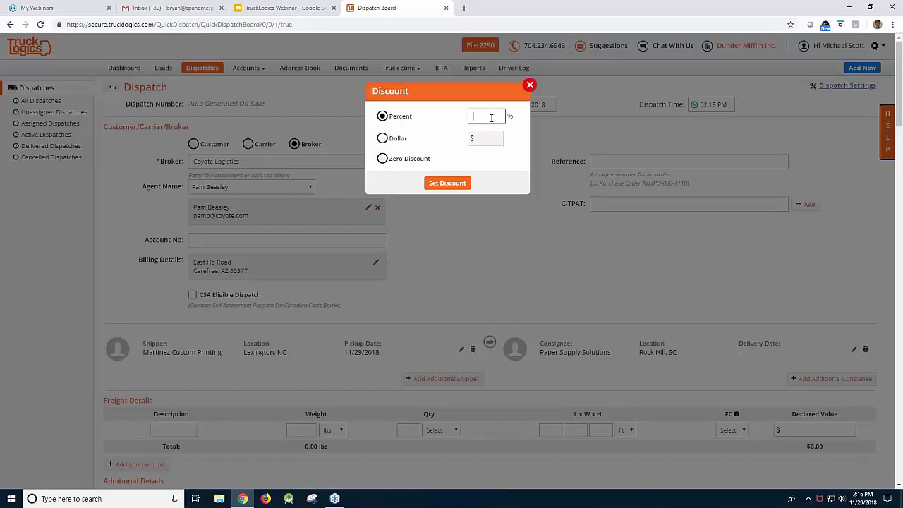
click(438, 185)
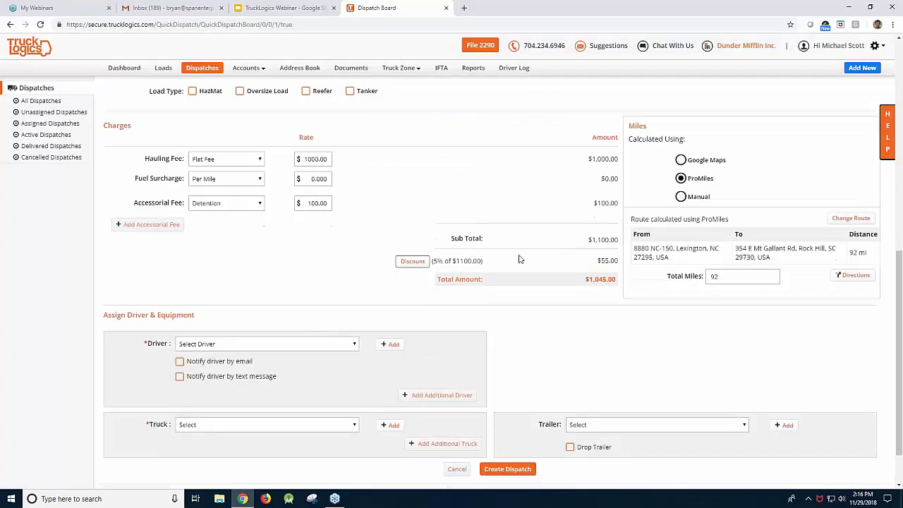
scroll(453, 269, up, 1)
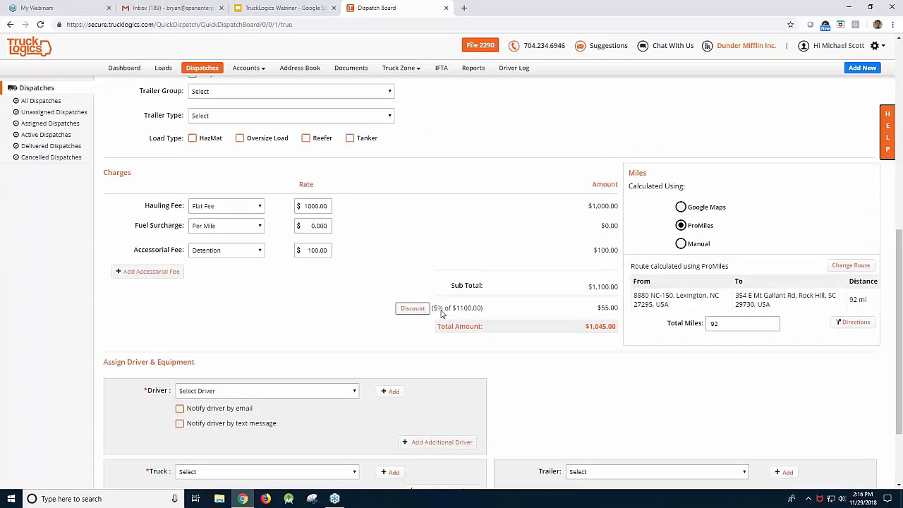
Assign the driver who is paid 30% of hauling fees to the dispatch
scroll(388, 296, down, 2)
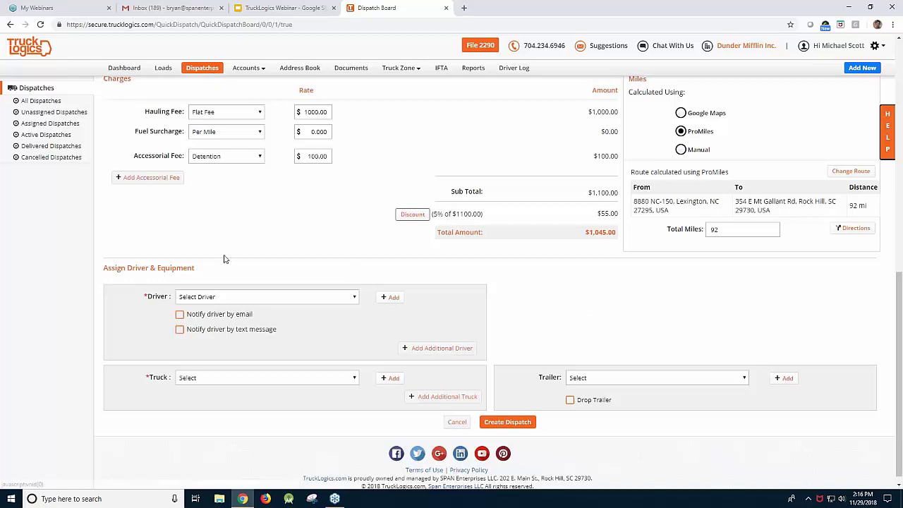
click(243, 296)
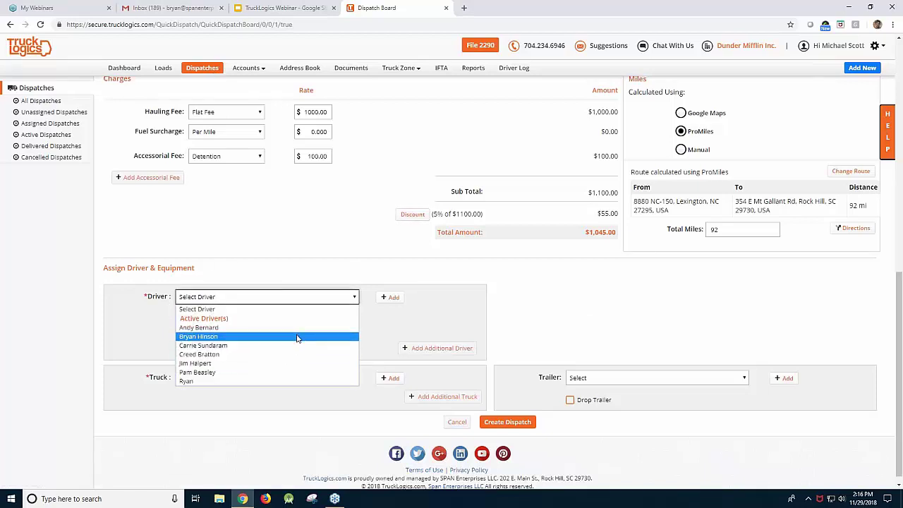
click(292, 363)
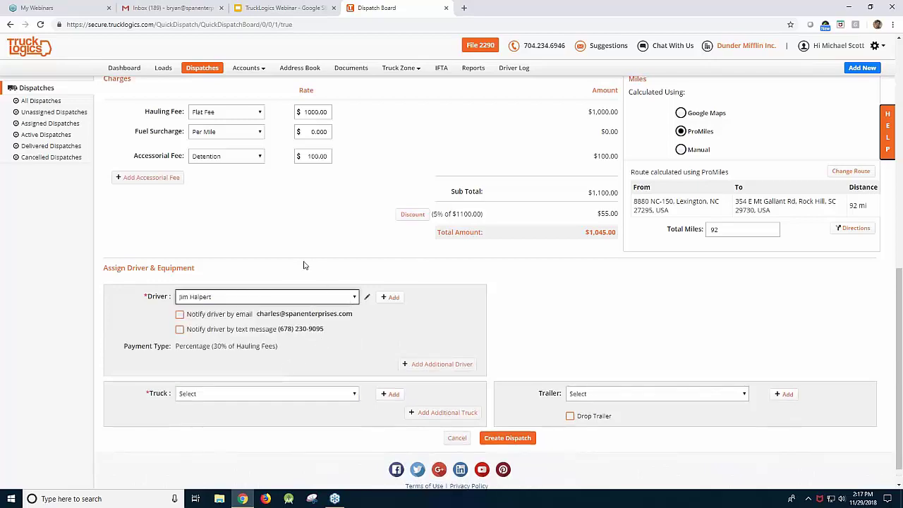
Assign truck 1849 without a trailer and create the dispatch
scroll(292, 209, up, 1)
scroll(292, 208, up, 1)
scroll(292, 208, down, 2)
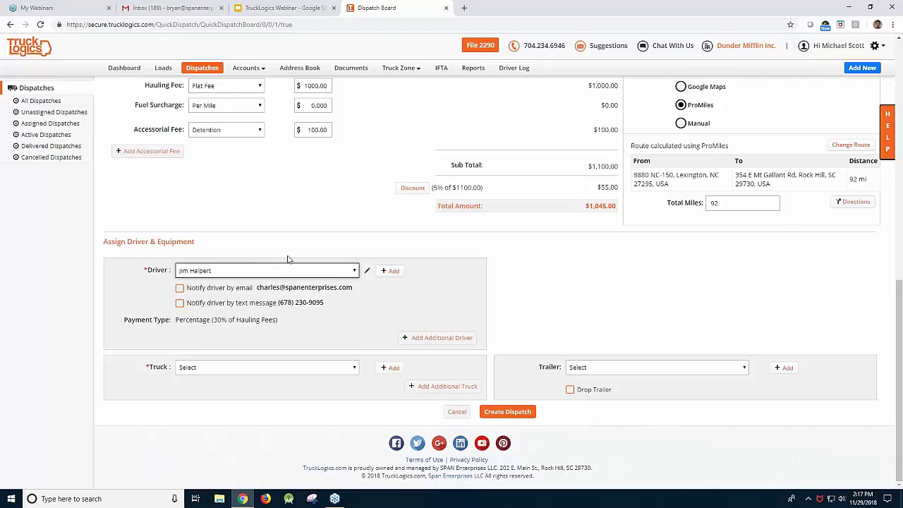
click(332, 381)
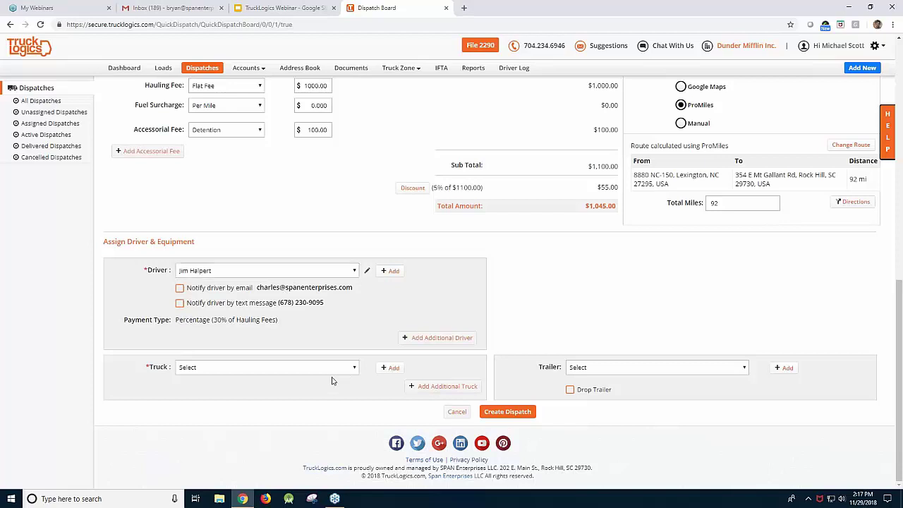
click(332, 370)
click(292, 398)
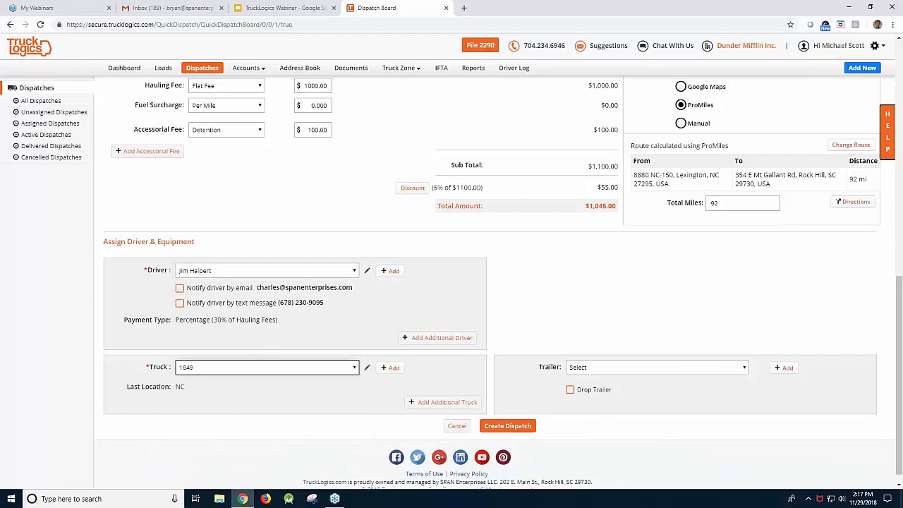
click(506, 426)
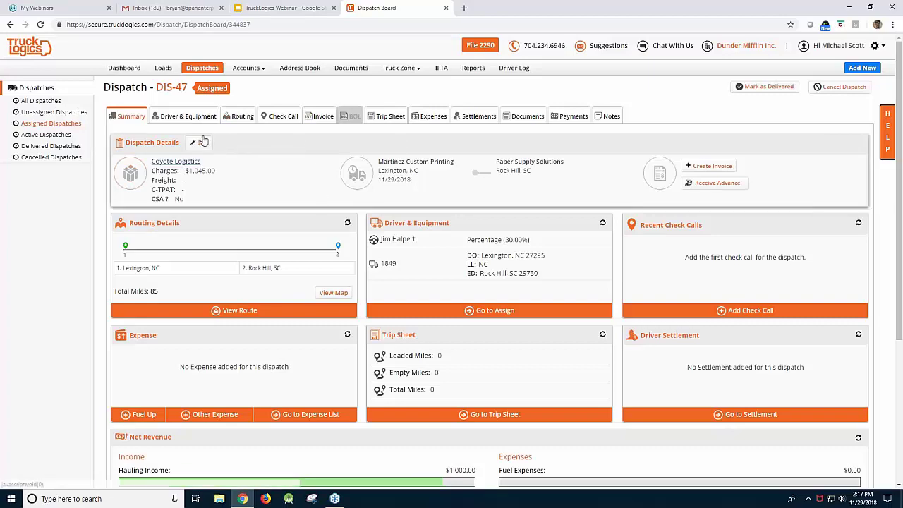
Review the new dispatch's summary, including its details, routing, equipment, expenses, net revenue and dispatch number
scroll(267, 244, down, 1)
scroll(267, 244, up, 1)
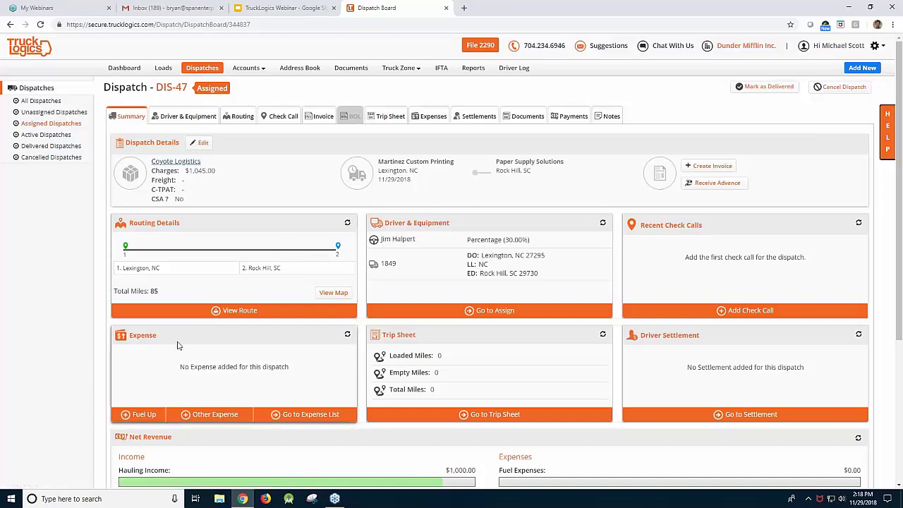
scroll(244, 381, down, 1)
scroll(244, 382, up, 1)
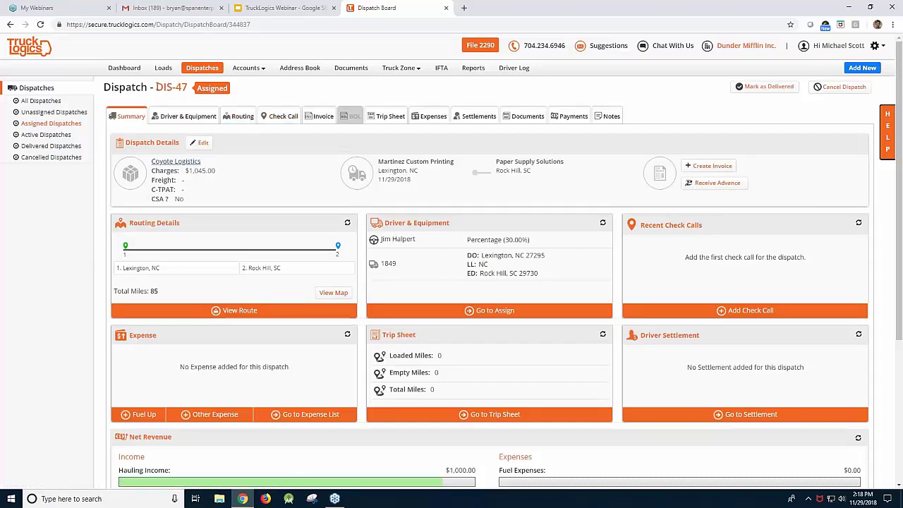
drag(156, 86, 186, 90)
click(159, 93)
click(186, 90)
drag(164, 88, 182, 89)
click(184, 90)
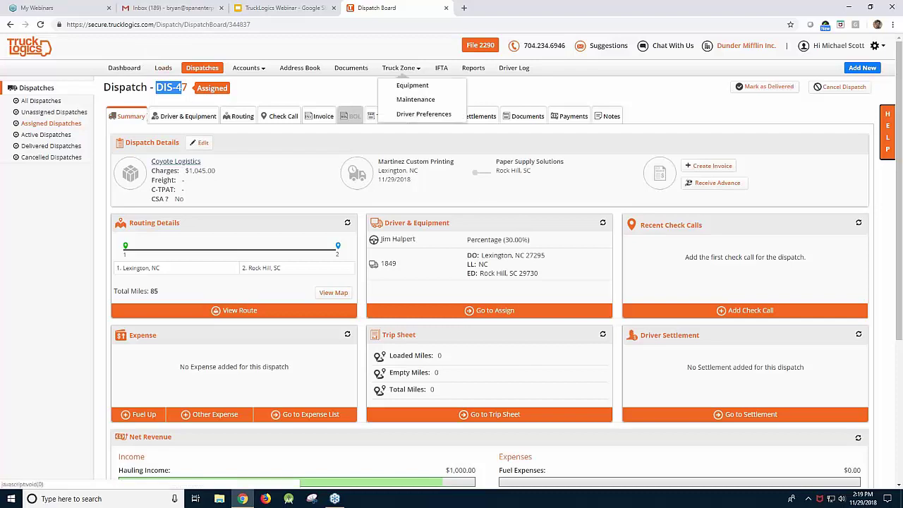
Open the account's dispatch number settings to view how dispatch numbers are generated
click(838, 45)
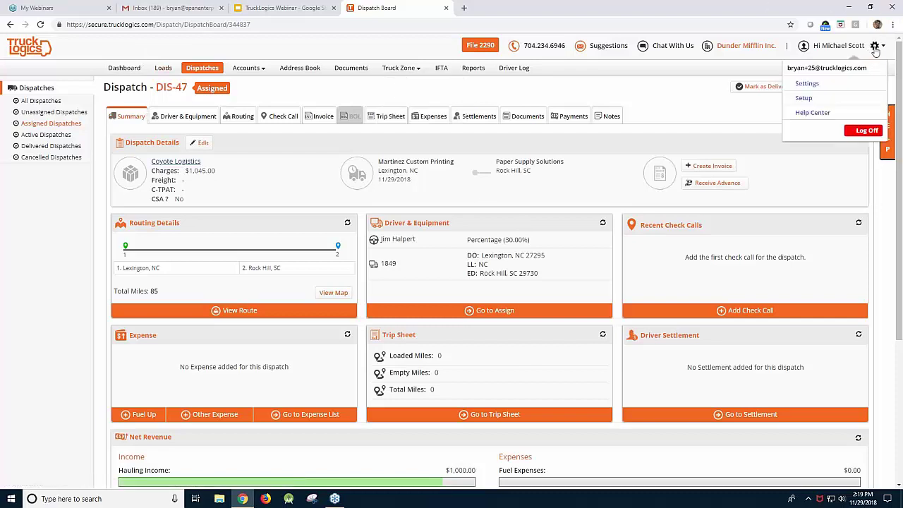
click(802, 83)
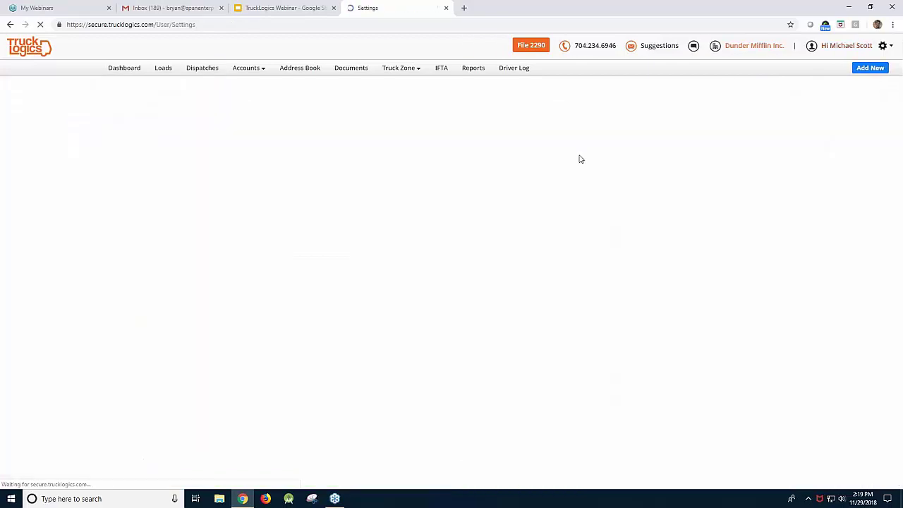
scroll(228, 345, down, 4)
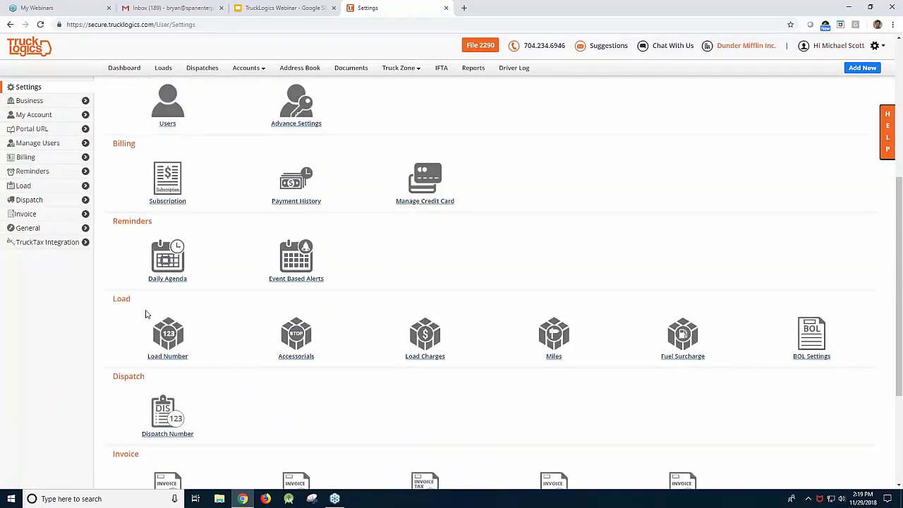
scroll(149, 315, down, 2)
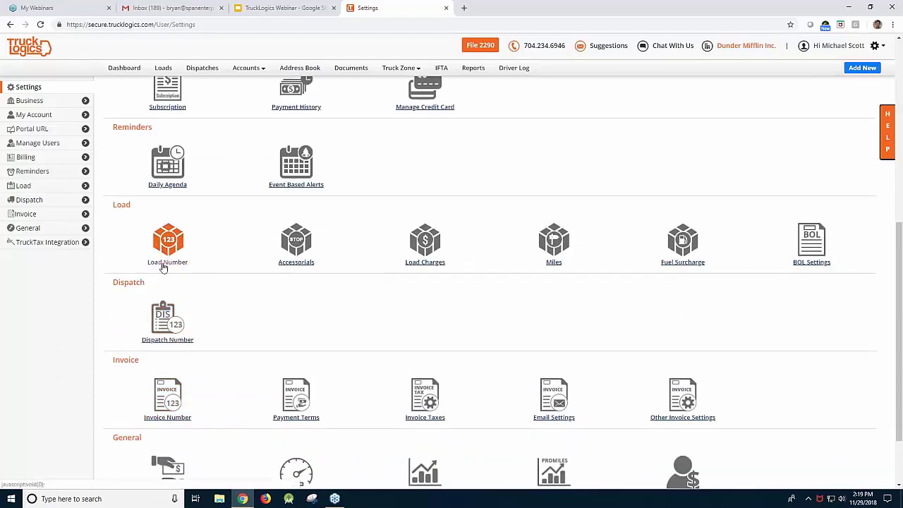
click(169, 319)
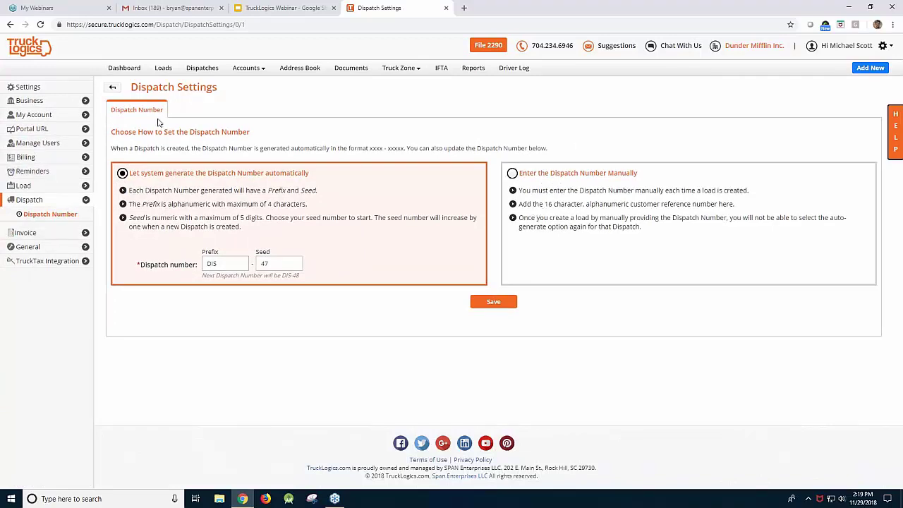
Return to the settings overview and look through the load, dispatch, invoice and general options
click(113, 87)
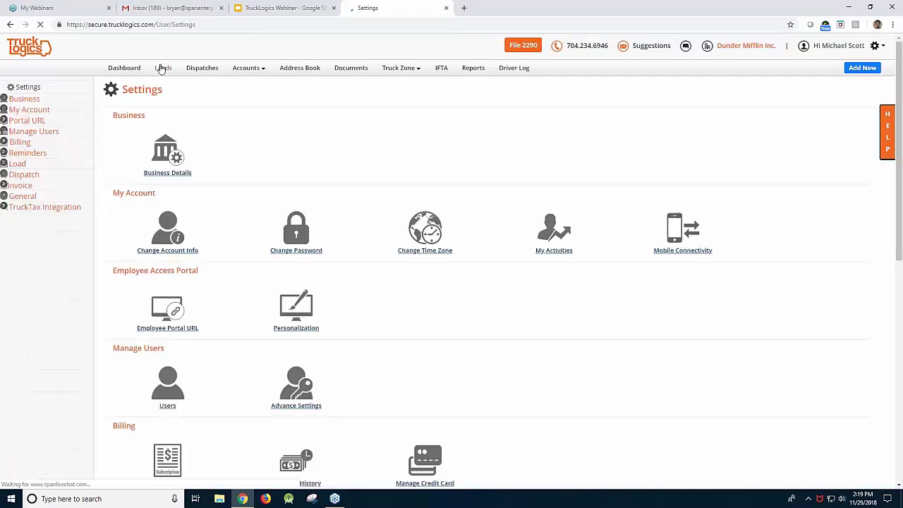
scroll(191, 117, down, 3)
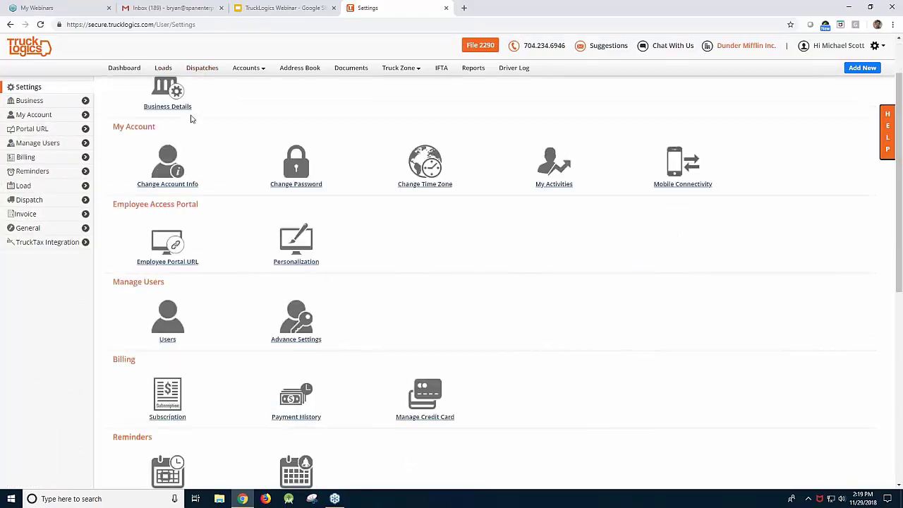
scroll(137, 395, down, 1)
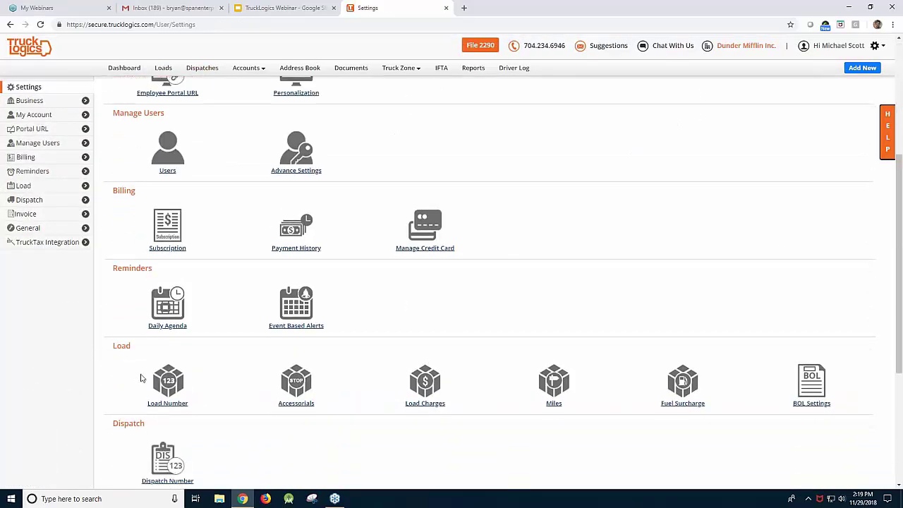
scroll(130, 317, down, 1)
scroll(130, 273, down, 1)
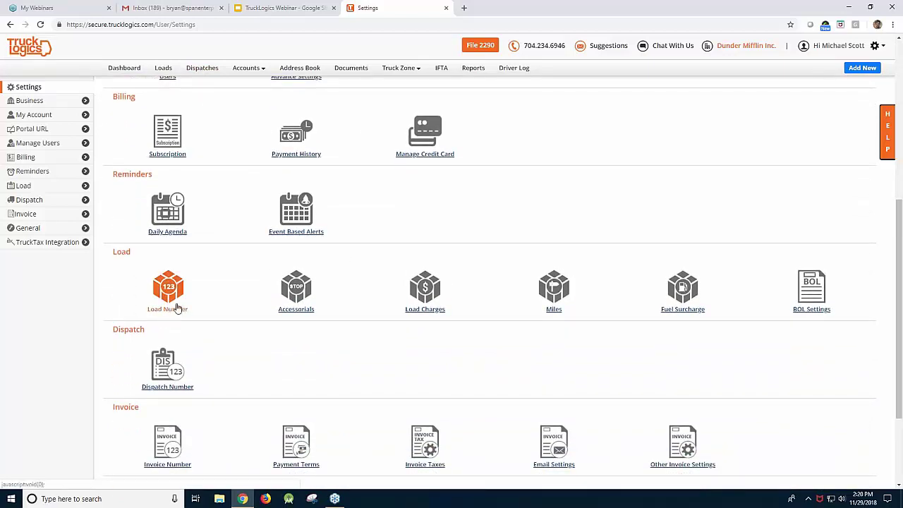
scroll(173, 310, down, 2)
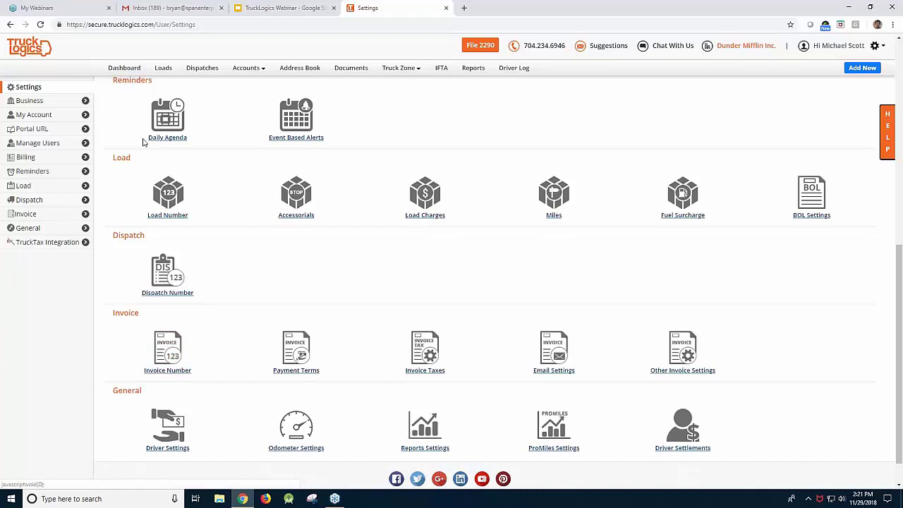
Open the invoice form of dispatch DIS-47 from the list of all dispatches
click(199, 67)
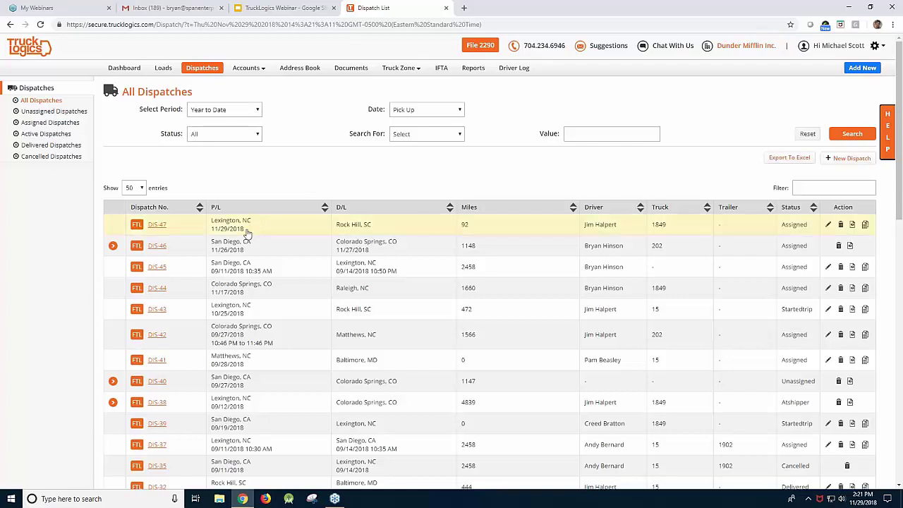
click(205, 232)
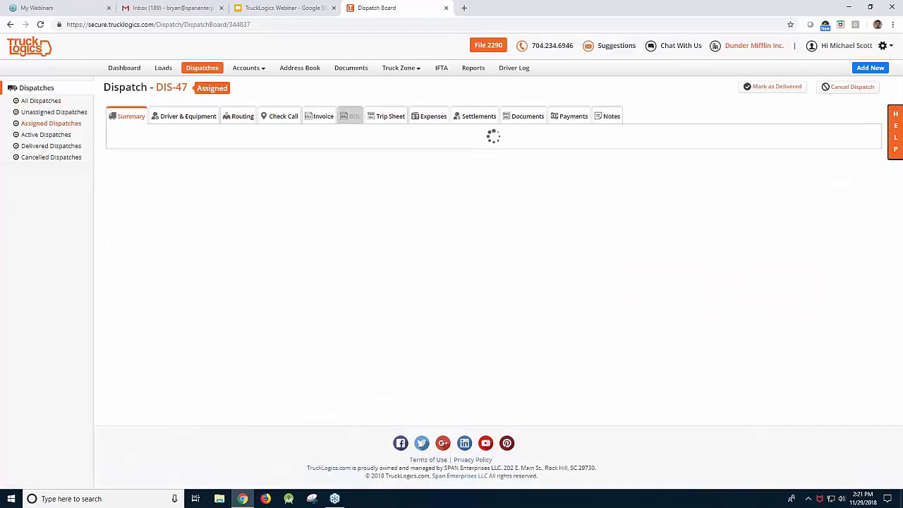
click(317, 119)
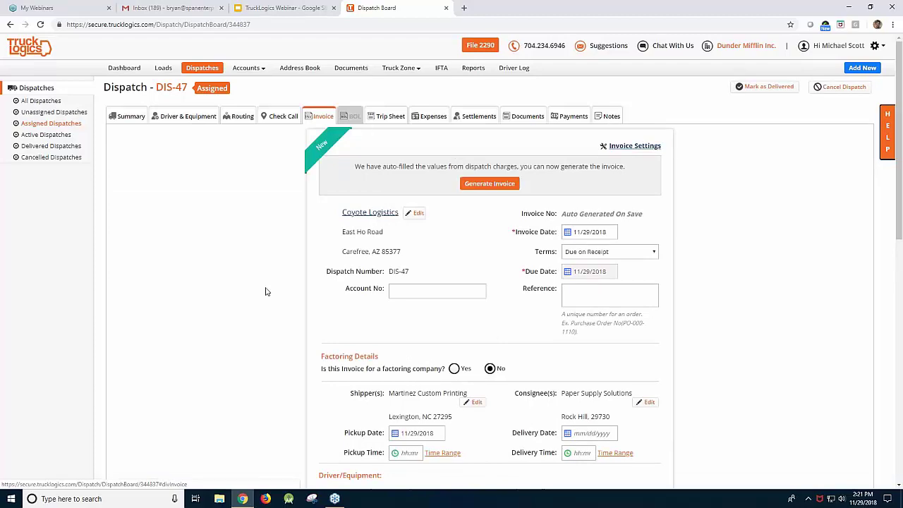
Examine the auto-filled DIS-47 invoice, including its terms, factoring details, shipper, consignee, equipment and freight sections
click(475, 186)
scroll(465, 230, up, 1)
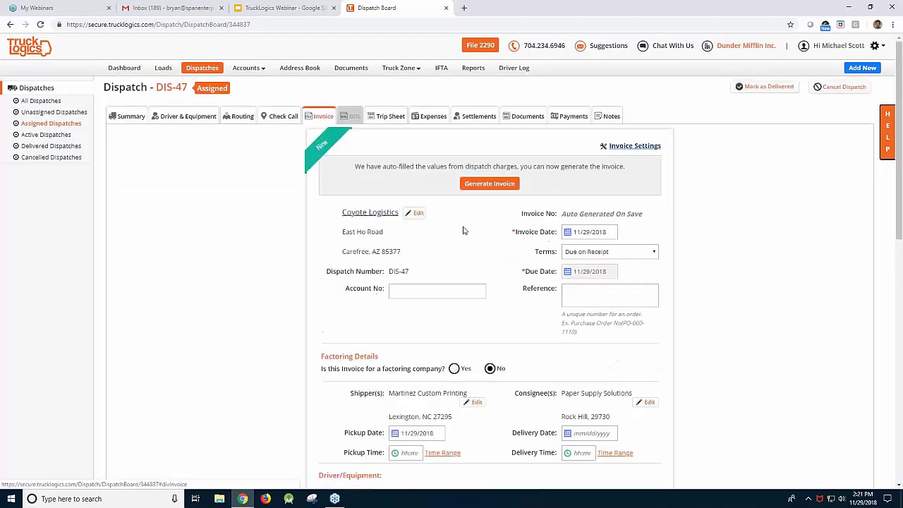
click(509, 187)
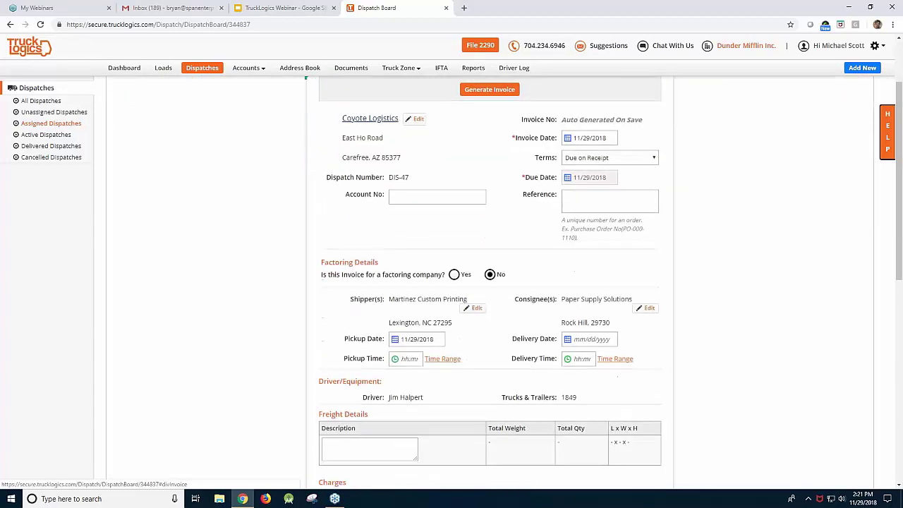
scroll(326, 443, up, 2)
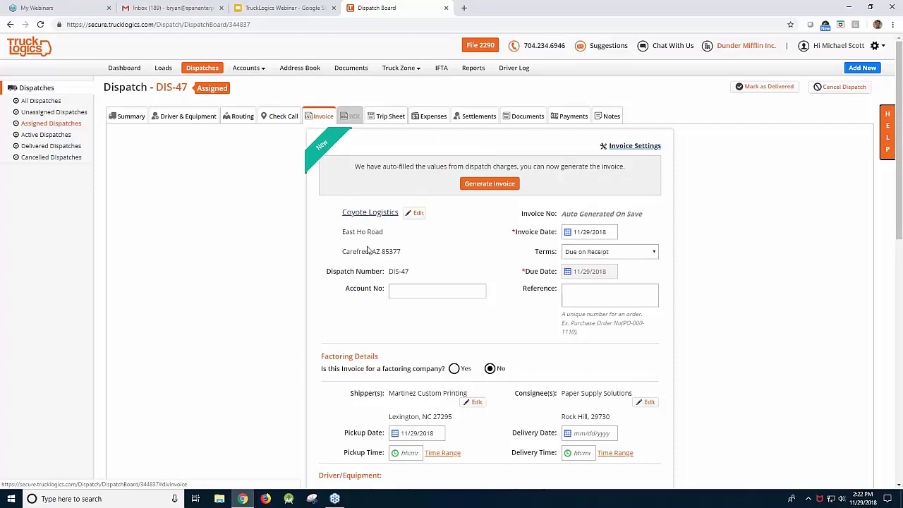
scroll(367, 249, down, 2)
scroll(256, 198, up, 2)
scroll(392, 256, down, 3)
scroll(425, 223, up, 3)
scroll(546, 198, down, 2)
scroll(348, 192, up, 2)
Revisit the dispatch summary and invoice, and open the list of all invoices in the accounts area
click(261, 70)
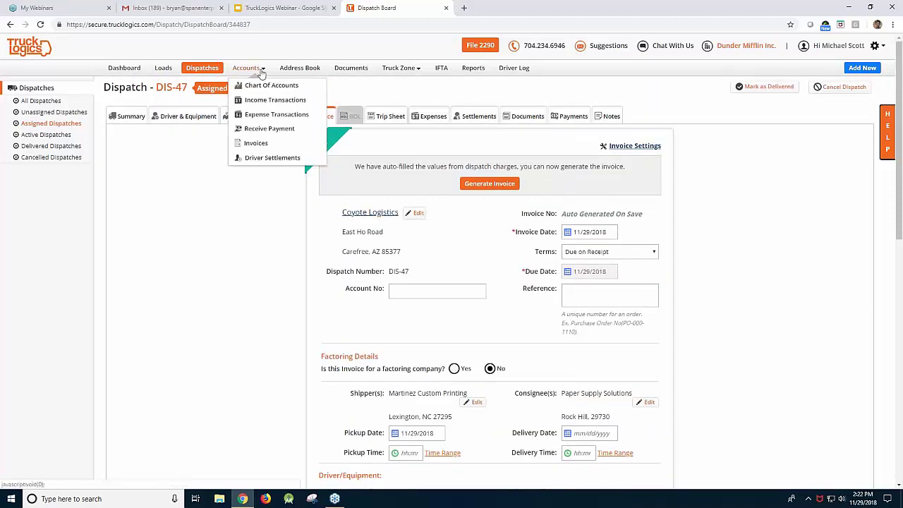
click(132, 117)
click(321, 116)
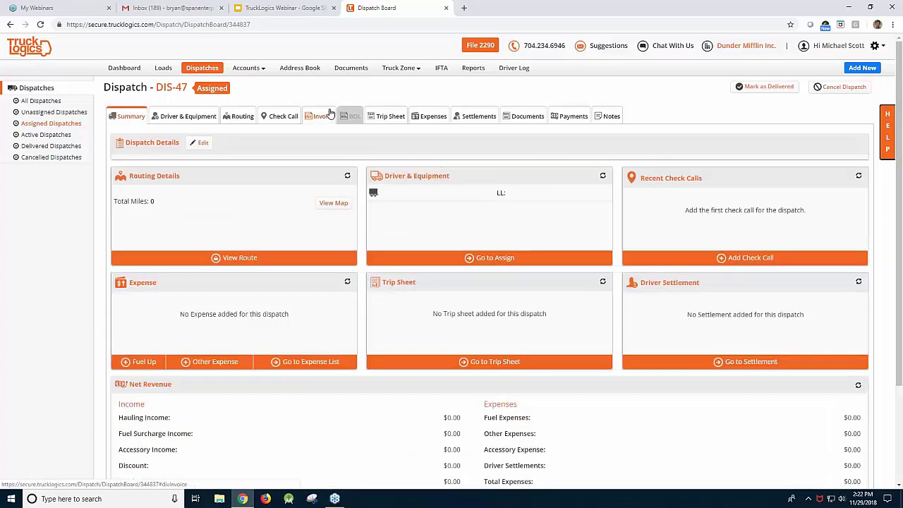
click(257, 70)
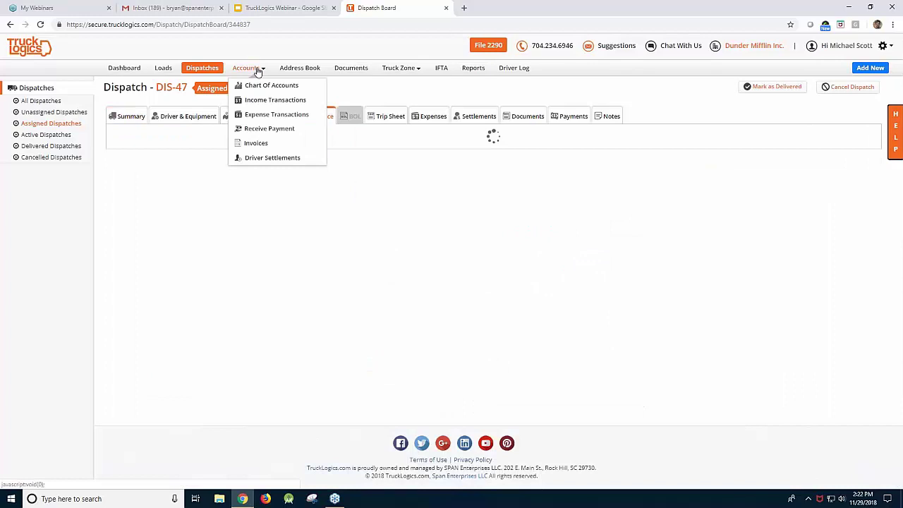
click(262, 144)
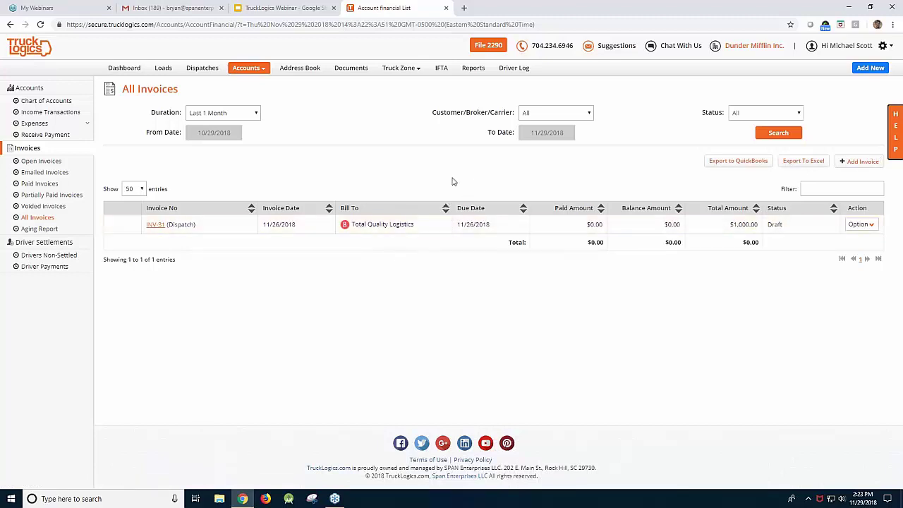
Start a new invoice billed to a broker and choose Coyote Logistics
click(860, 161)
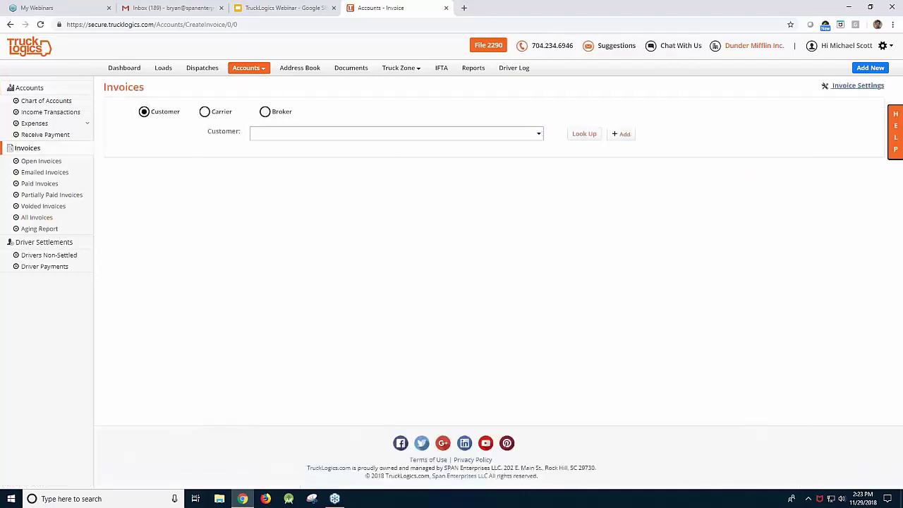
click(266, 111)
click(289, 132)
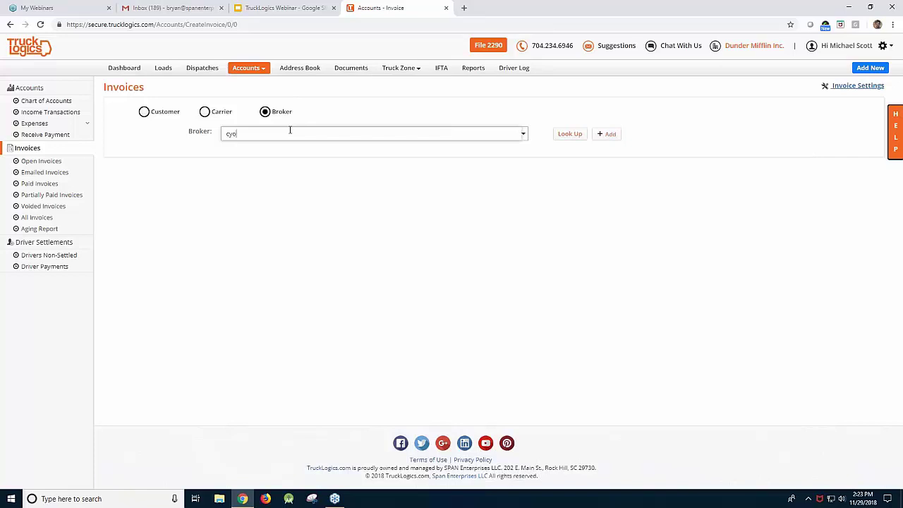
text(cy)
key(BackSpace)
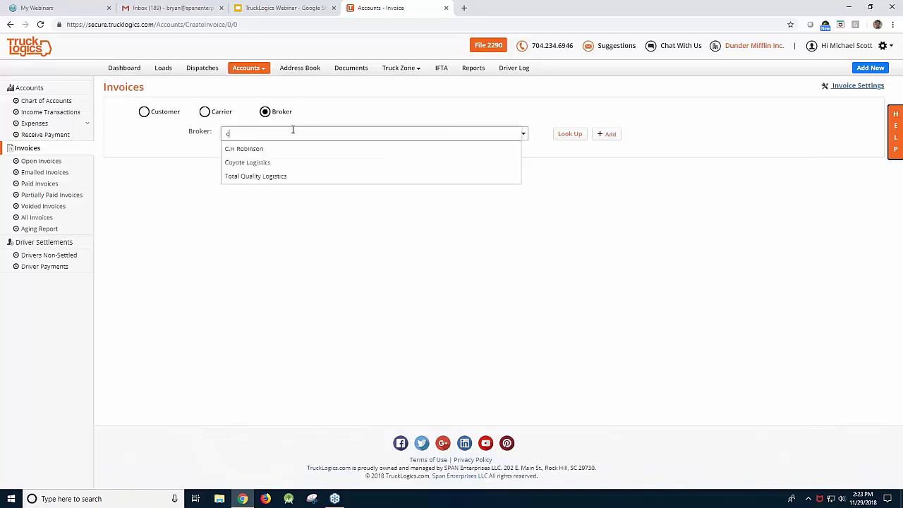
click(343, 162)
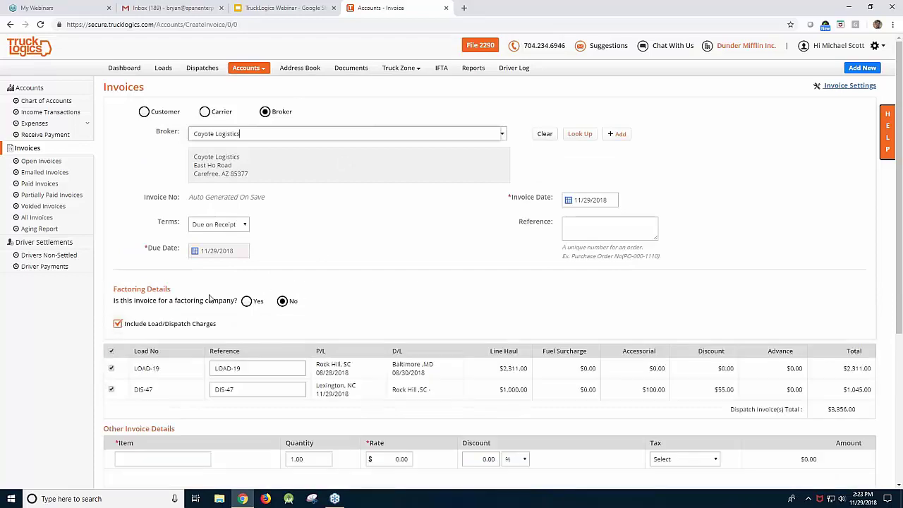
Review the Coyote Logistics invoice's included load and dispatch charges, extra item row, notes and memo fields
scroll(208, 298, down, 2)
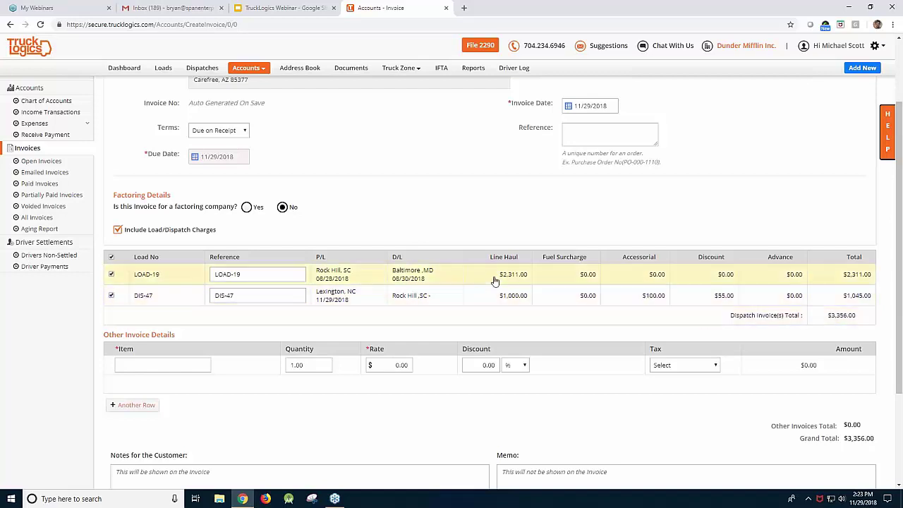
scroll(462, 246, up, 1)
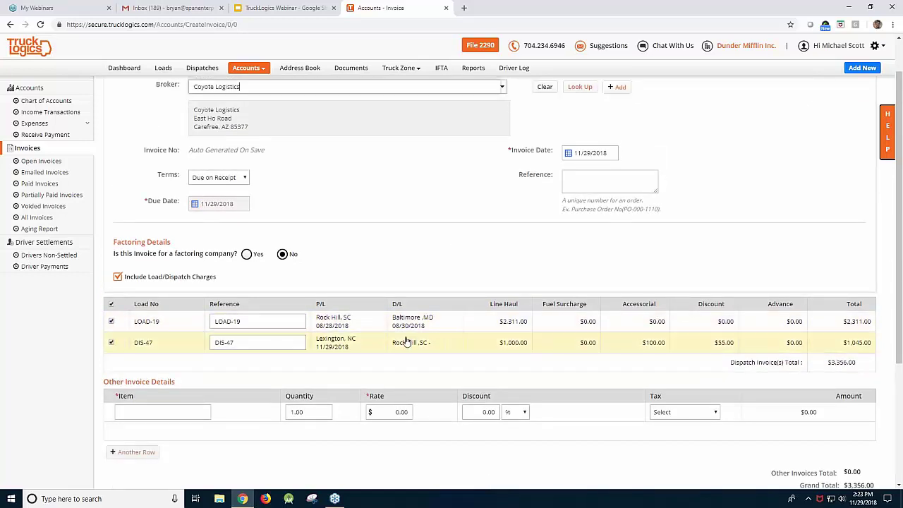
scroll(421, 328, down, 1)
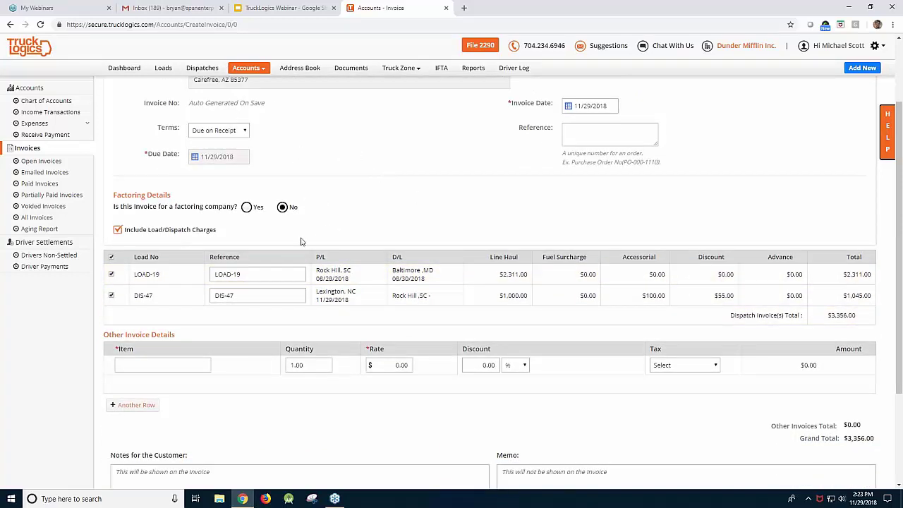
scroll(288, 148, up, 2)
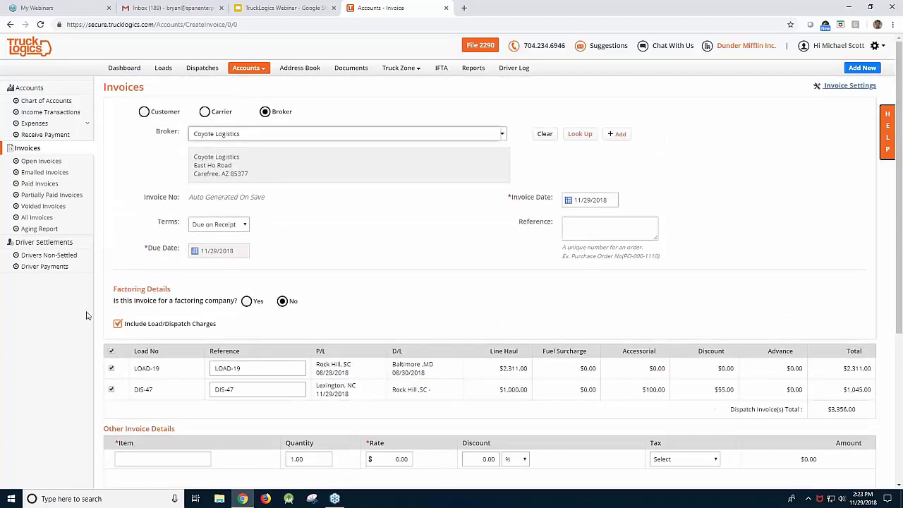
scroll(60, 336, down, 1)
scroll(480, 279, down, 2)
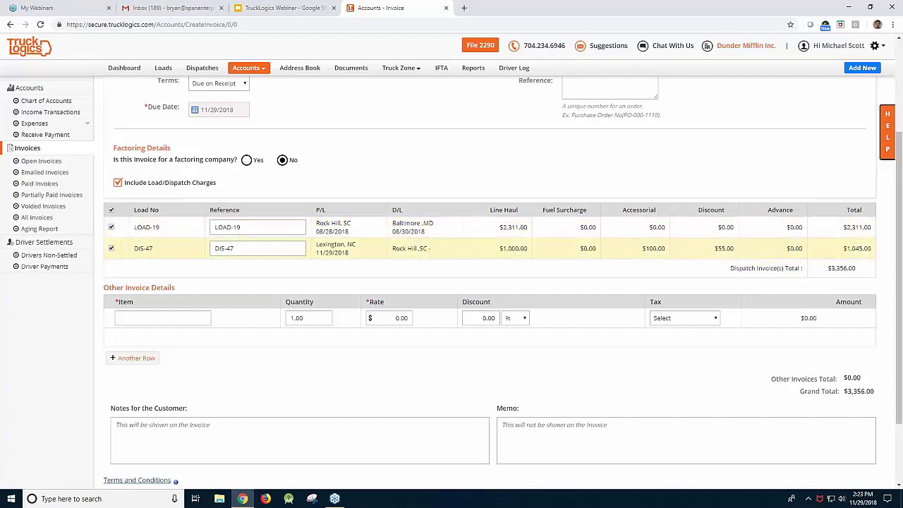
scroll(552, 250, down, 1)
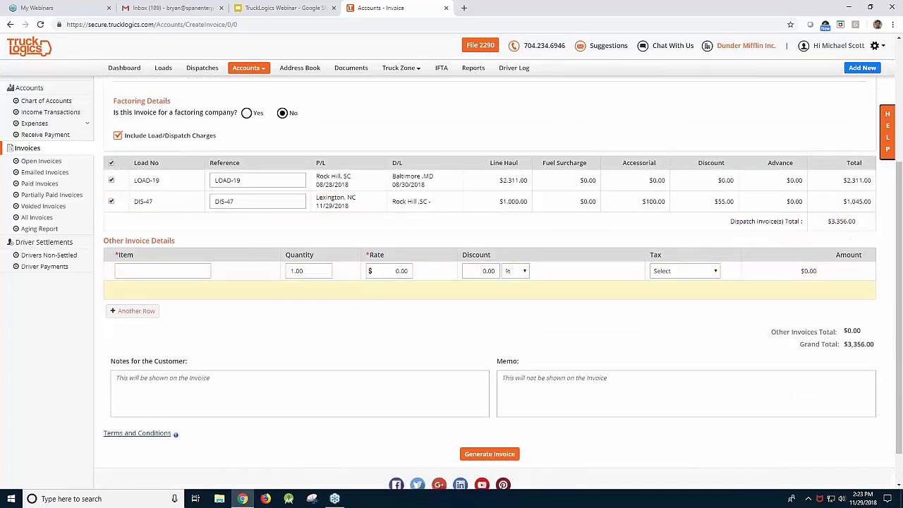
scroll(282, 314, down, 1)
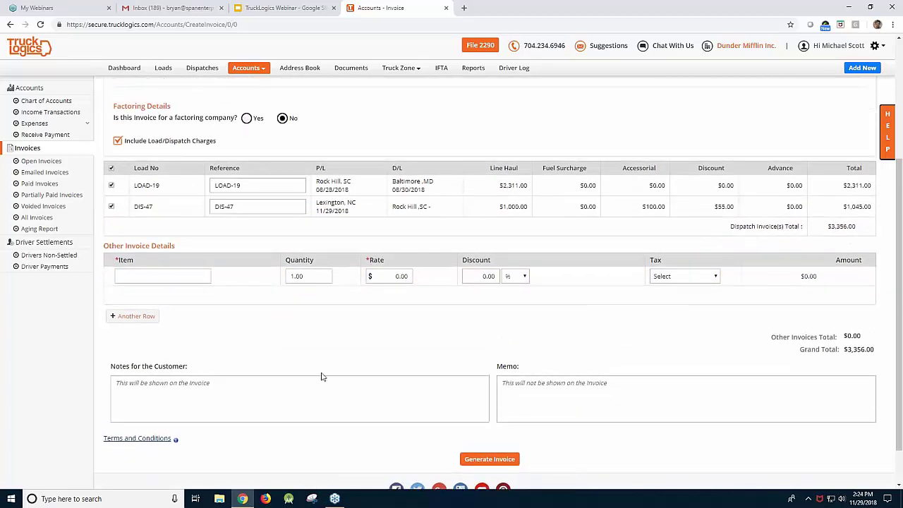
scroll(297, 223, up, 1)
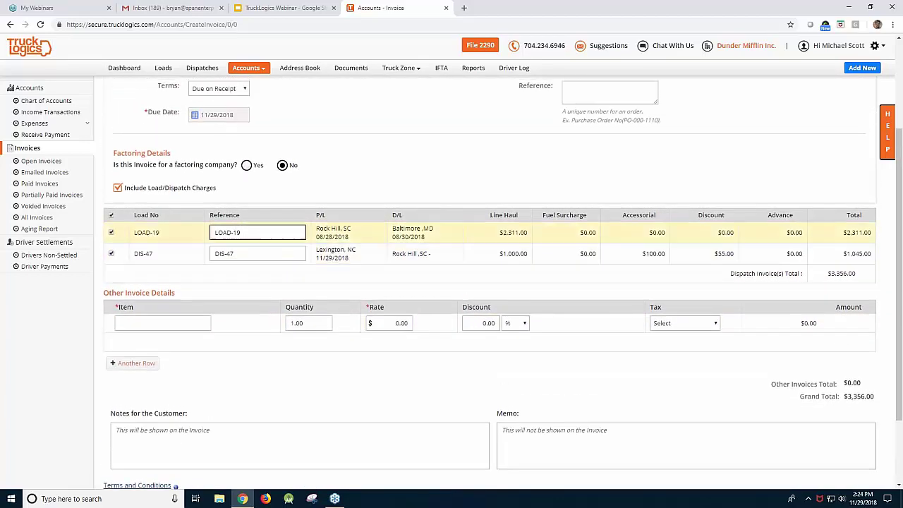
Exclude LOAD-19 from the invoice, leaving only DIS-47 selected for billing
scroll(276, 277, up, 2)
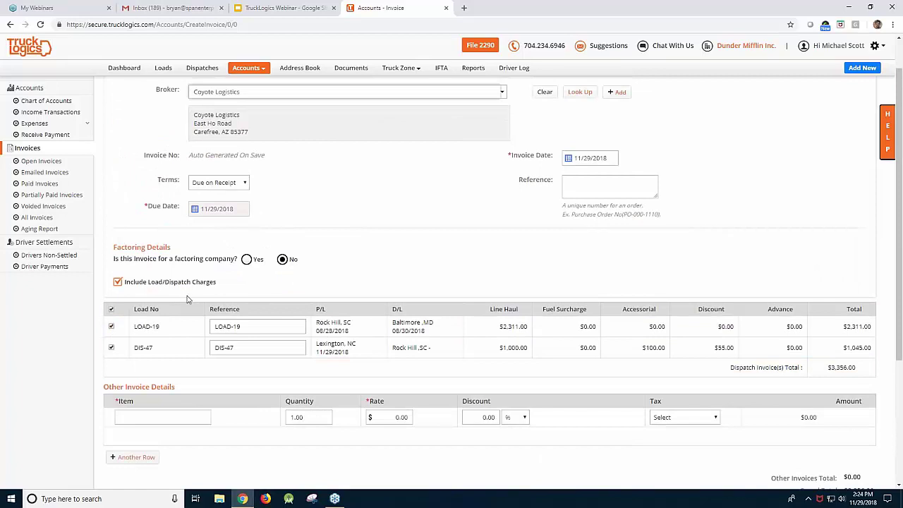
scroll(212, 303, down, 1)
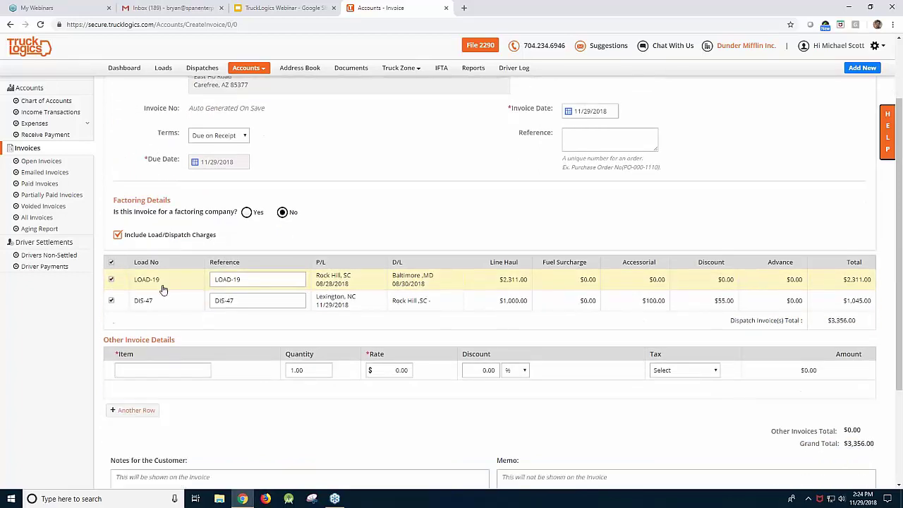
click(111, 280)
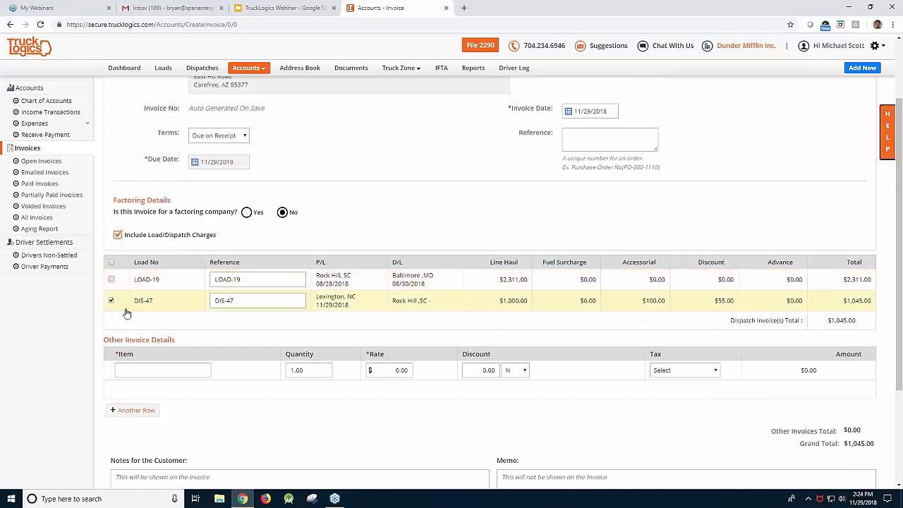
Review the Coyote Logistics invoice with only DIS-47 included, from the billing details down to the notes and memo fields
scroll(241, 274, down, 2)
scroll(241, 273, down, 2)
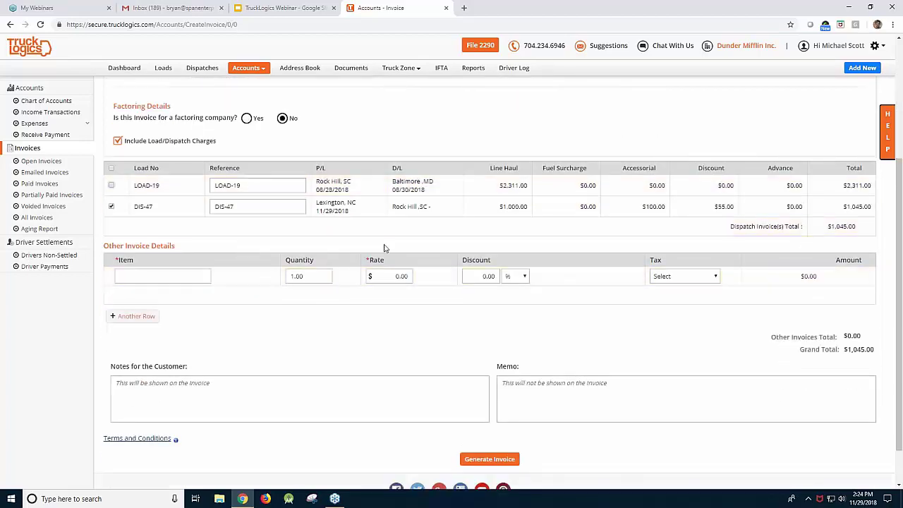
scroll(591, 273, up, 2)
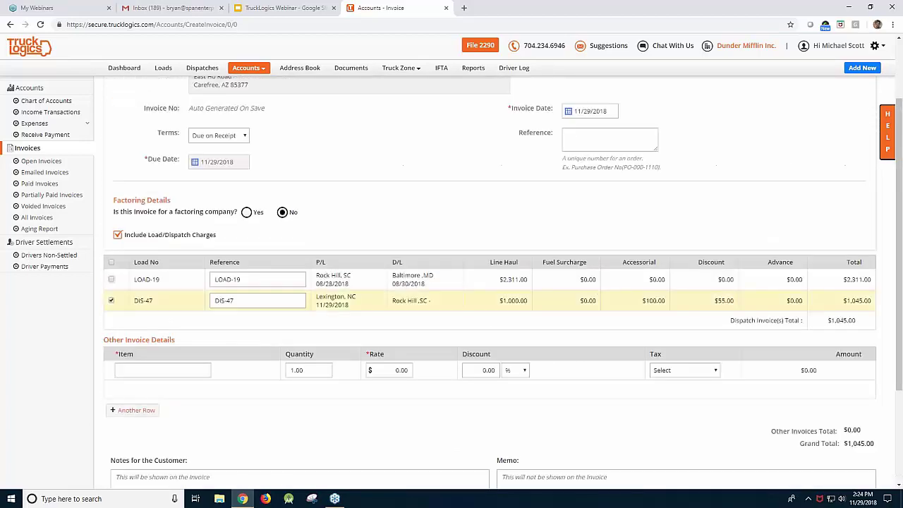
scroll(515, 427, down, 2)
scroll(482, 423, up, 5)
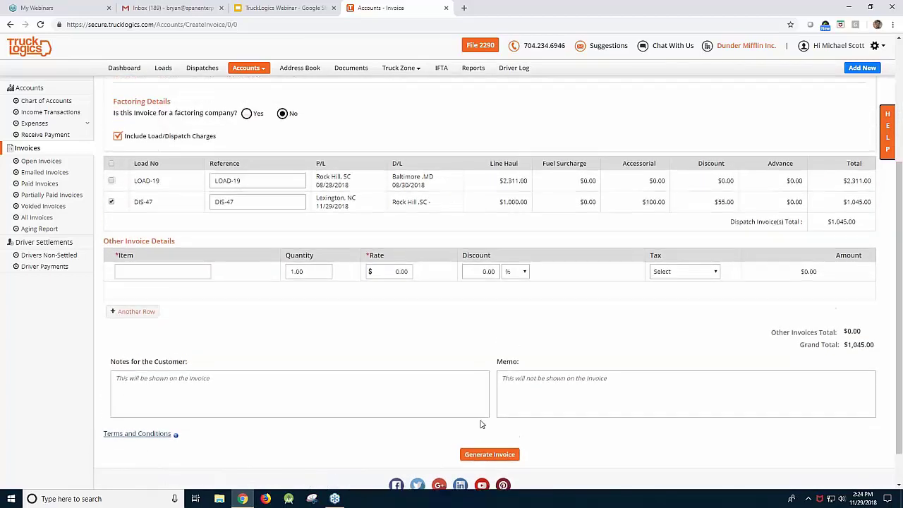
scroll(360, 272, up, 1)
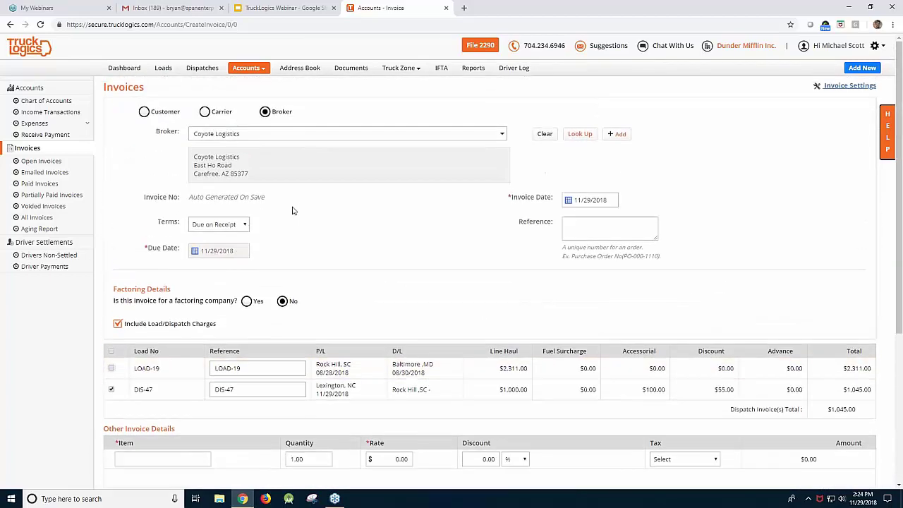
scroll(249, 268, down, 4)
scroll(249, 258, up, 5)
Leave the invoice for the list of all dispatches and open the driver settlement of dispatch DIS-47
mouse_move(257, 73)
scroll(304, 148, down, 1)
scroll(353, 208, up, 1)
click(203, 70)
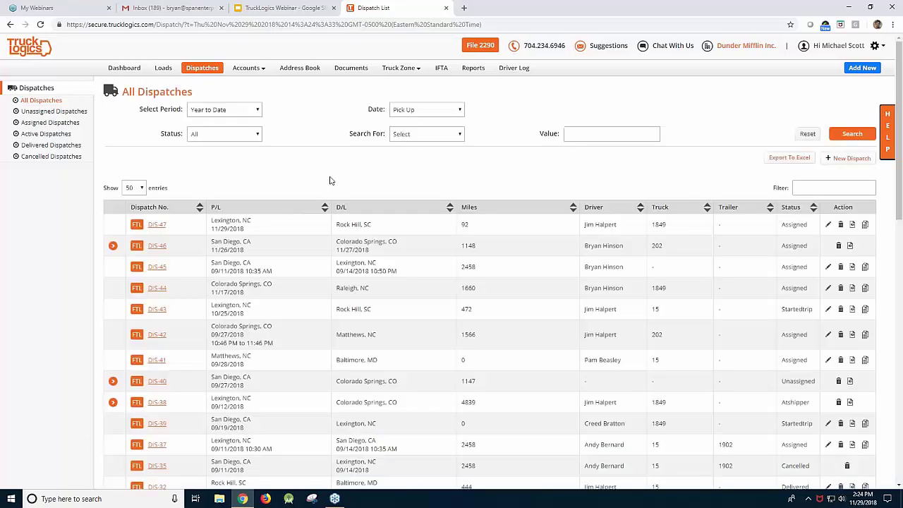
click(252, 231)
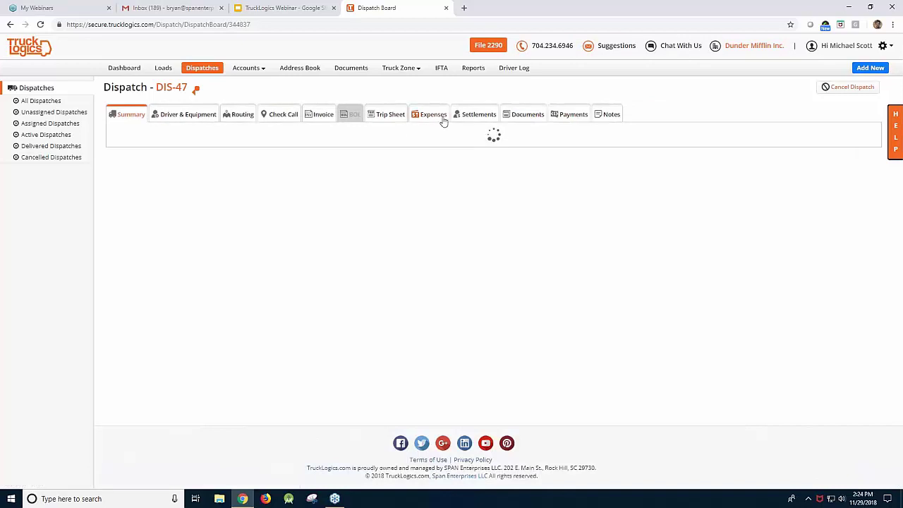
click(485, 117)
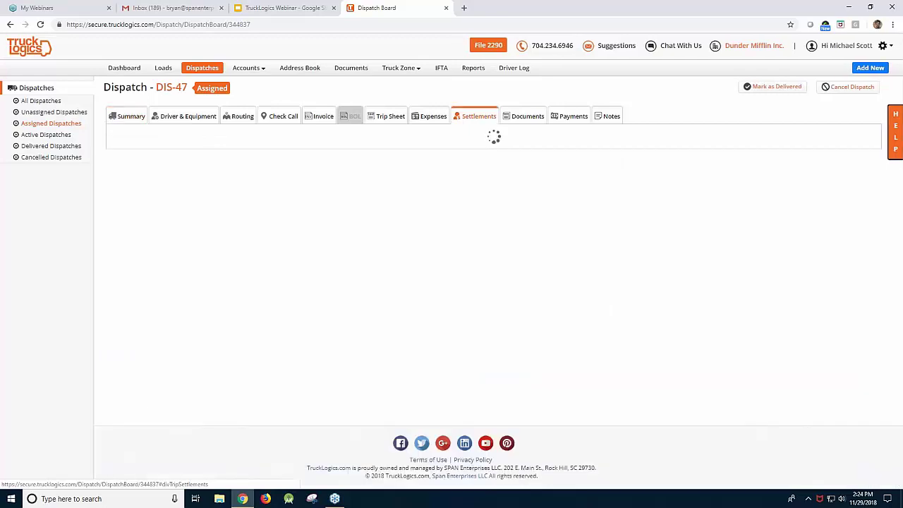
Review the DIS-47 settlement's driver details, hauling pay method and rate, fuel surcharge, accessorial fees, reimbursements and total
scroll(393, 240, down, 2)
scroll(393, 241, up, 2)
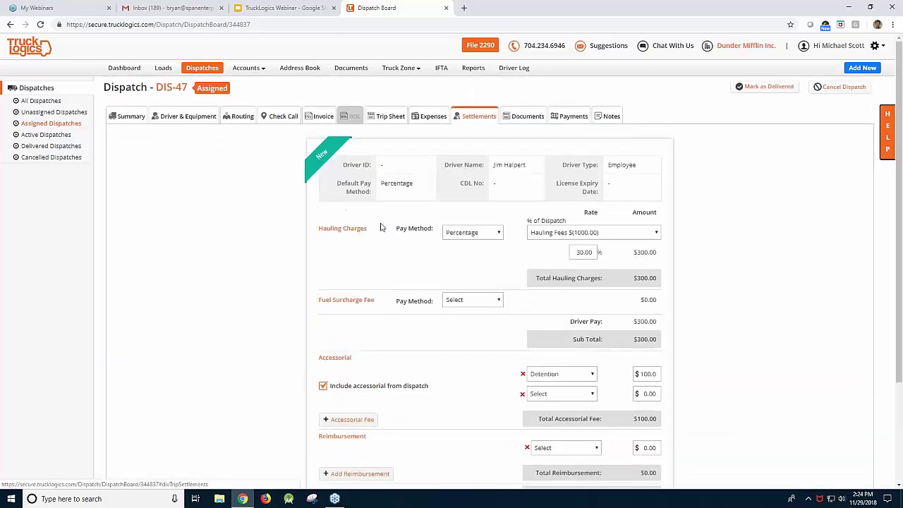
scroll(449, 247, down, 3)
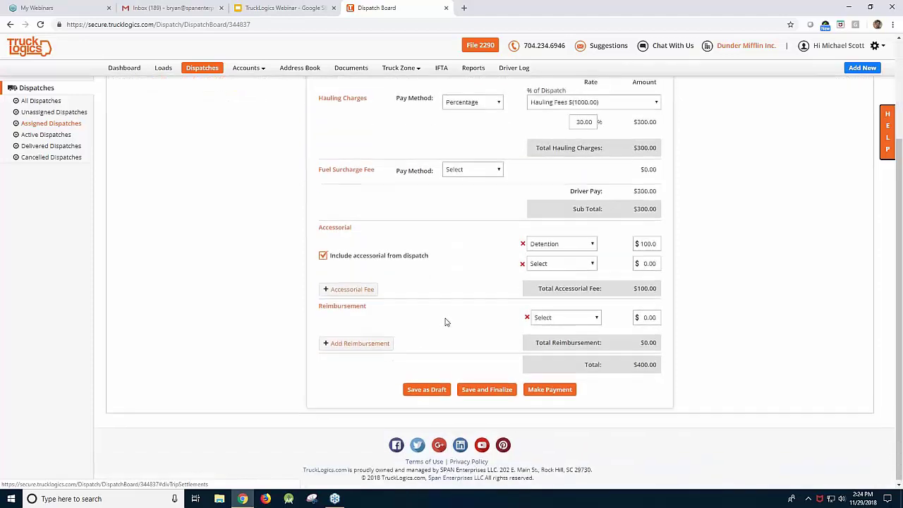
scroll(446, 319, up, 3)
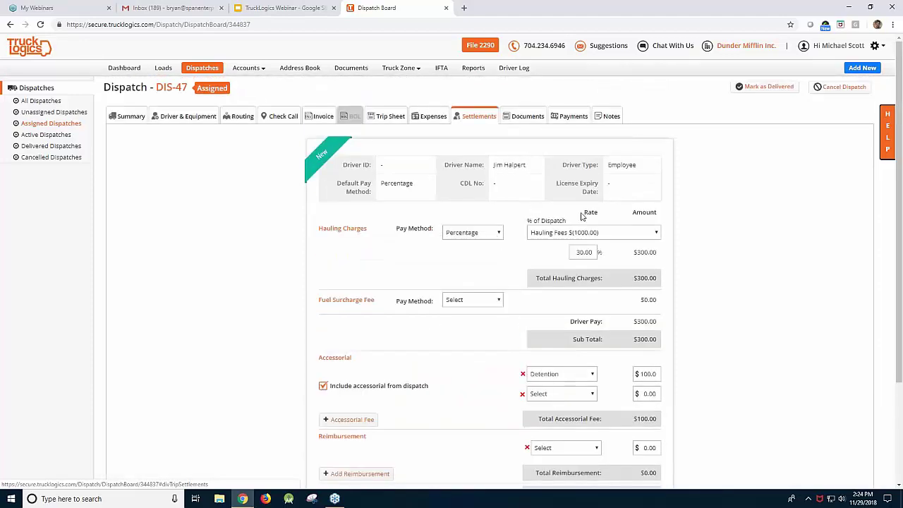
scroll(494, 251, down, 2)
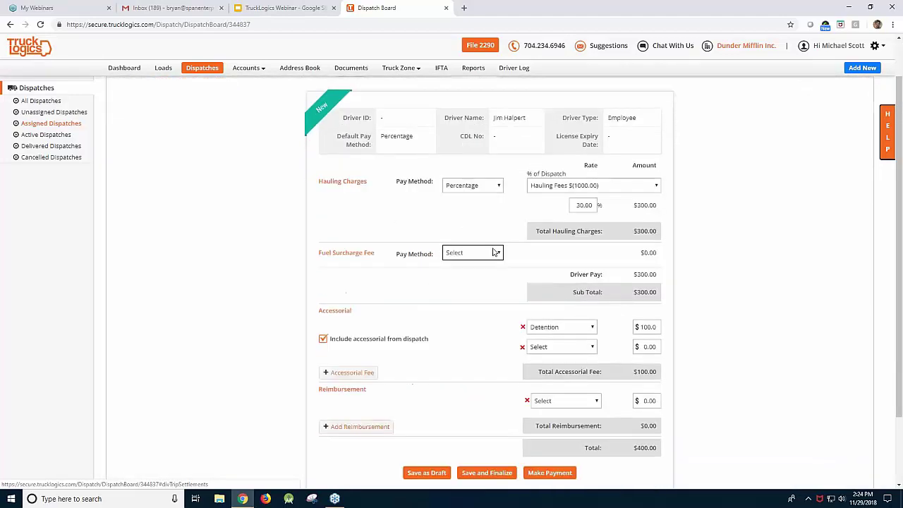
scroll(537, 225, up, 2)
scroll(459, 248, down, 2)
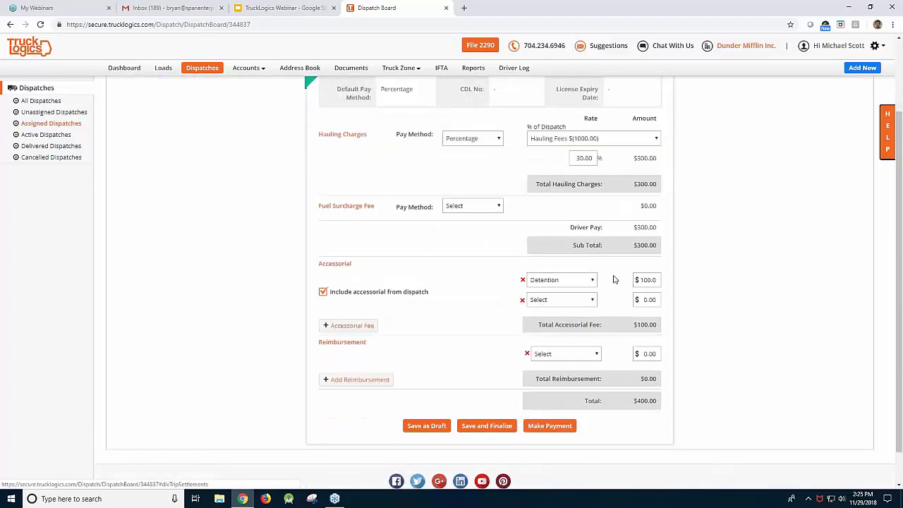
scroll(445, 334, up, 2)
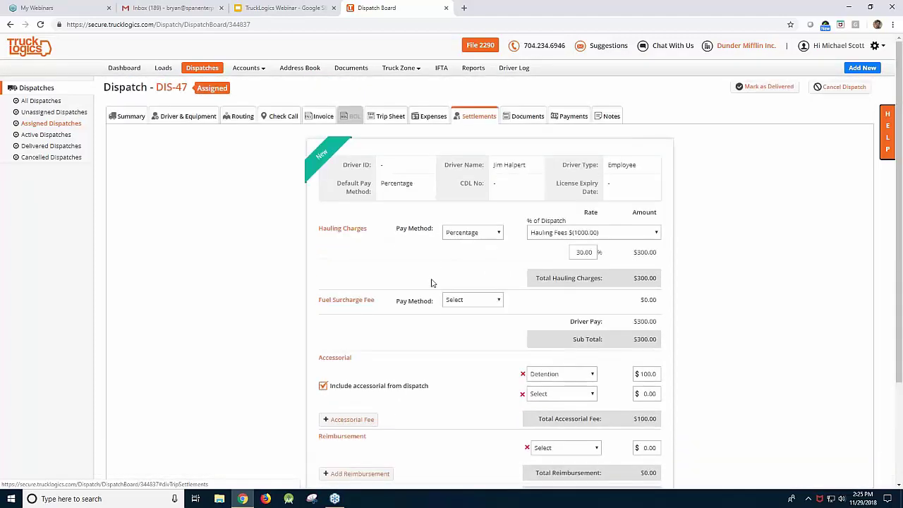
scroll(432, 282, down, 1)
scroll(435, 264, down, 2)
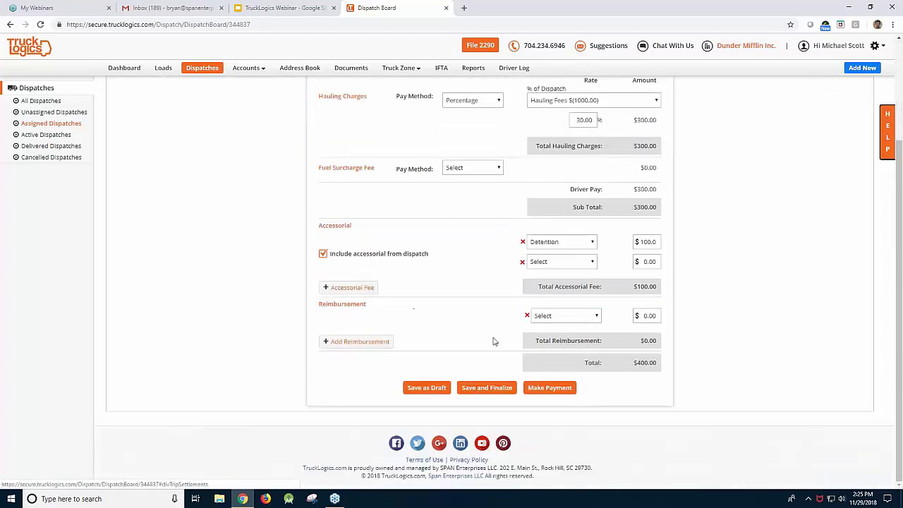
scroll(462, 277, up, 3)
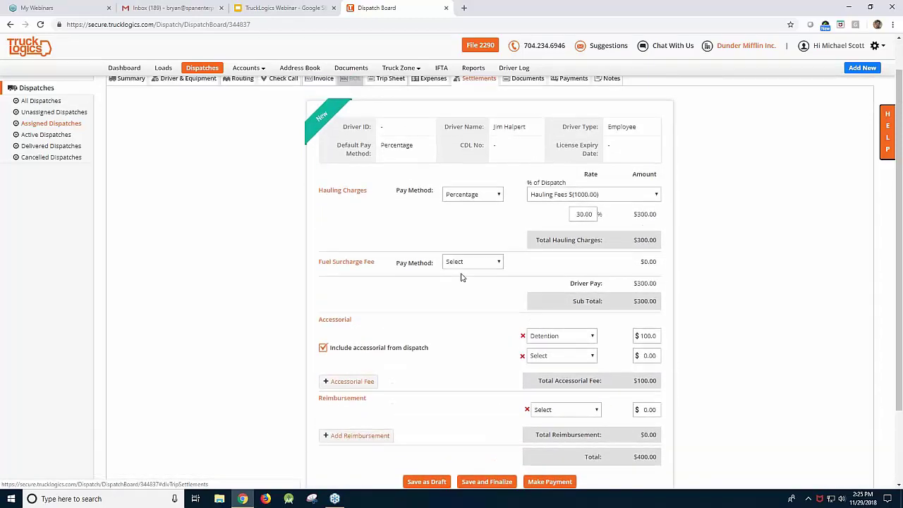
scroll(419, 217, down, 2)
scroll(416, 217, up, 2)
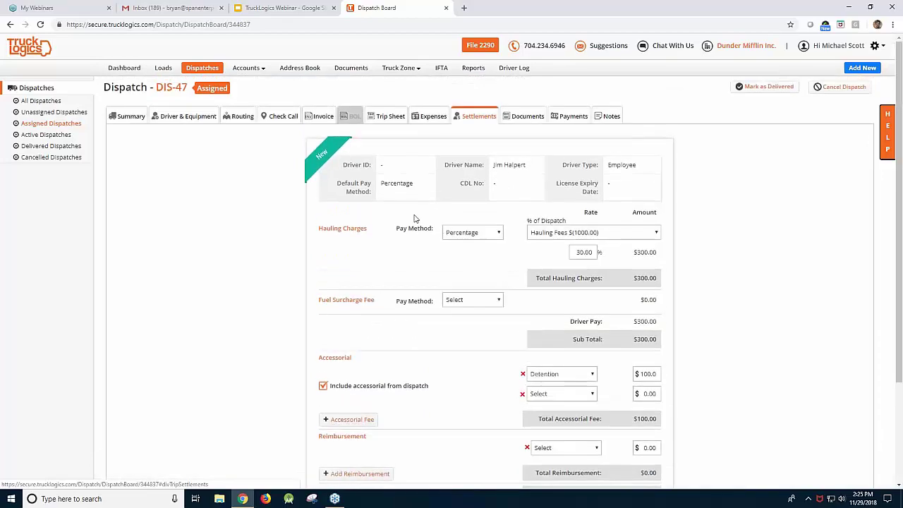
scroll(468, 282, down, 2)
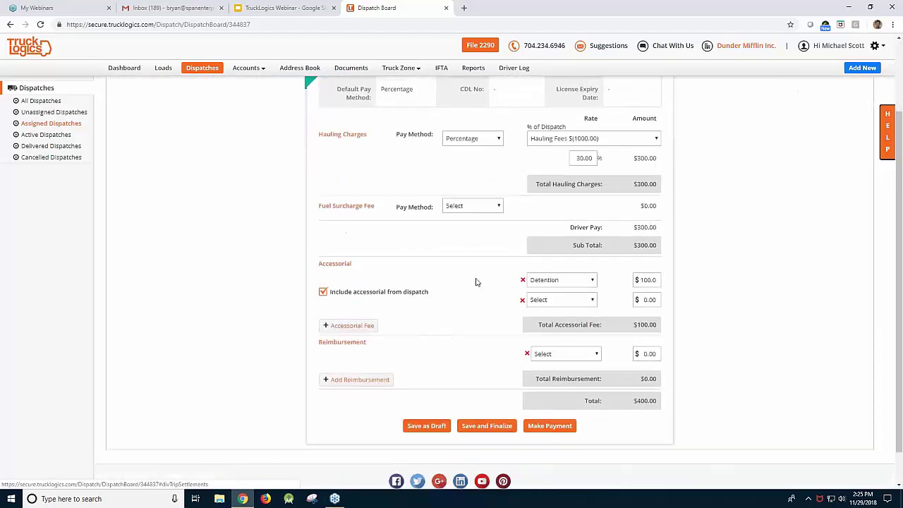
scroll(437, 292, up, 1)
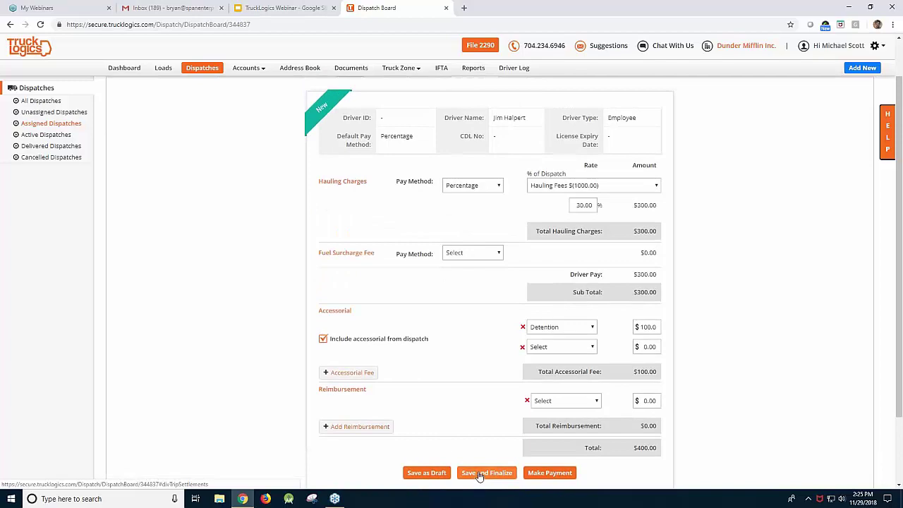
Save and finalize the driver settlement for DIS-47, keeping the percentage pay and the detention fee
scroll(599, 403, down, 2)
scroll(536, 238, up, 3)
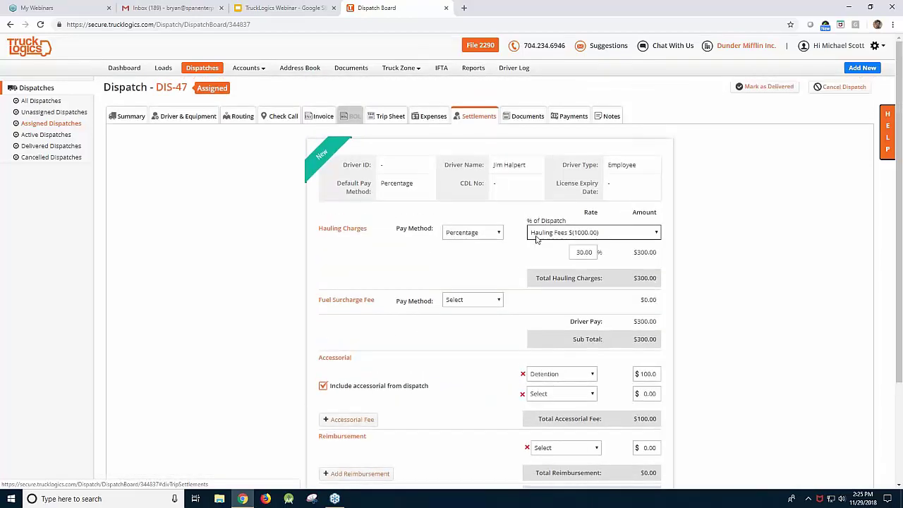
scroll(552, 386, down, 3)
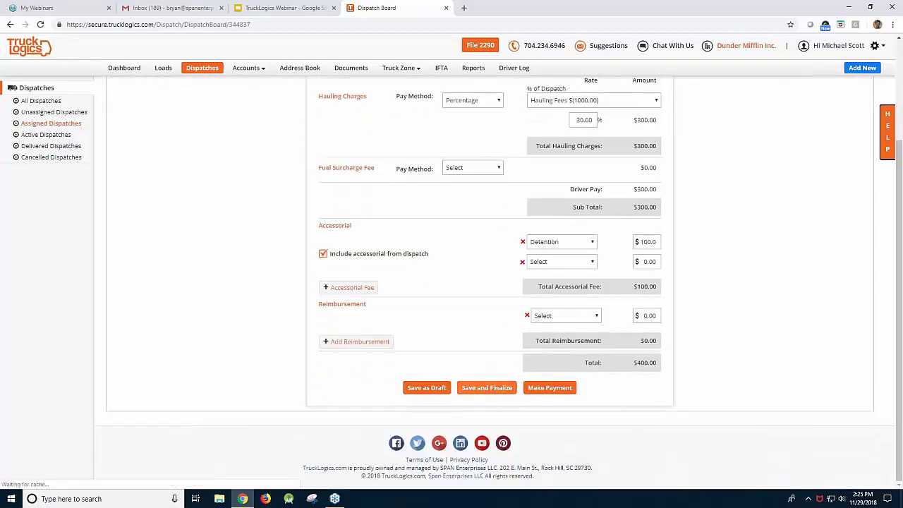
click(509, 387)
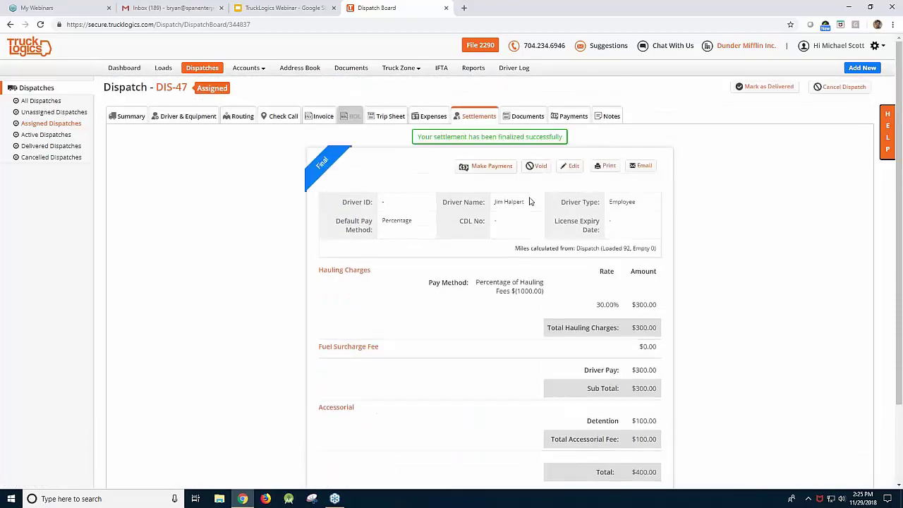
Check the settlement's email draft without sending it, and open the printable driver pay settlement
click(640, 167)
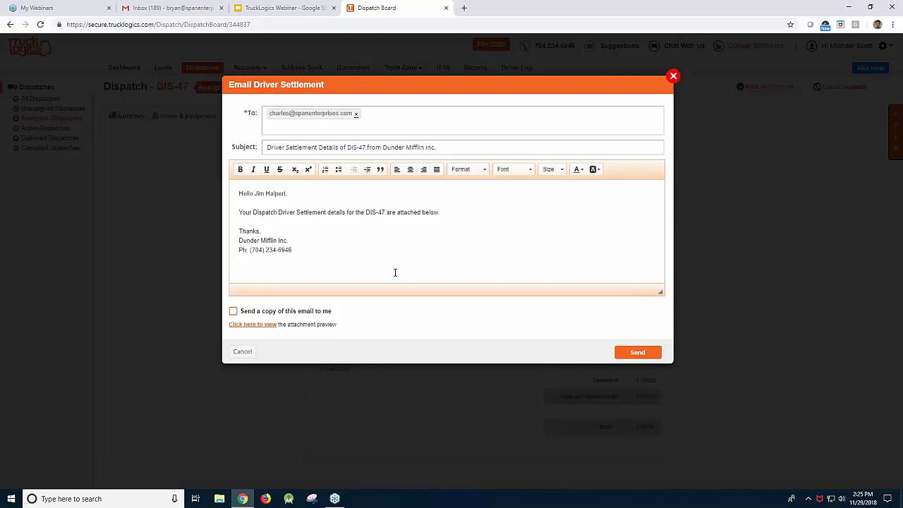
click(673, 75)
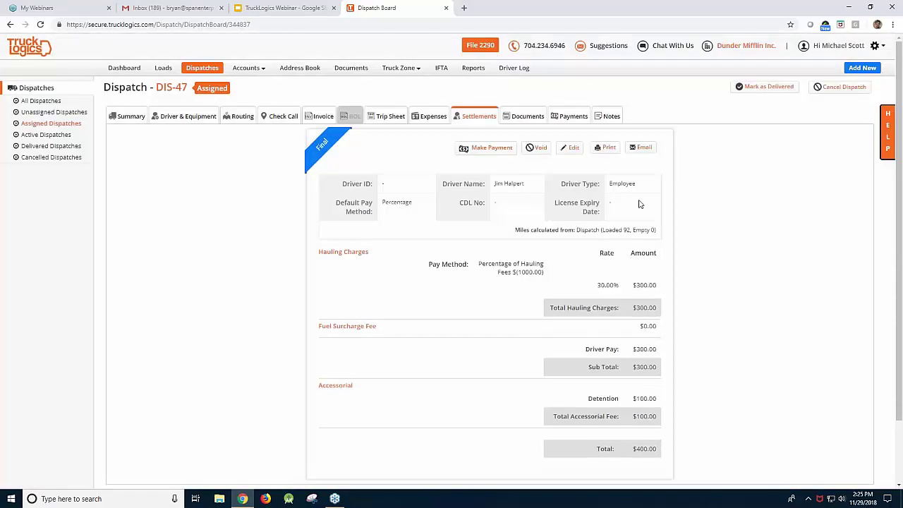
click(605, 147)
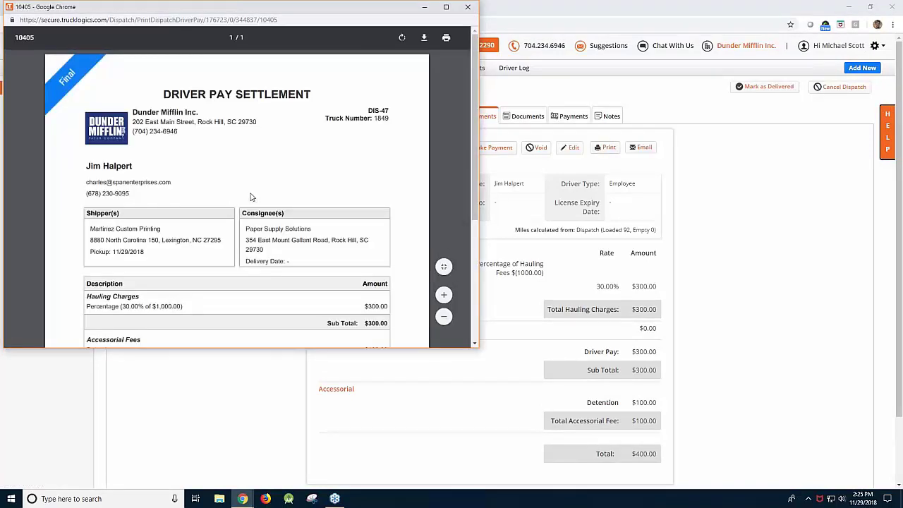
Examine the printable driver pay settlement's shipper, consignee, hauling and accessorial details, and close its window
scroll(264, 185, down, 3)
scroll(262, 187, up, 3)
scroll(232, 162, down, 1)
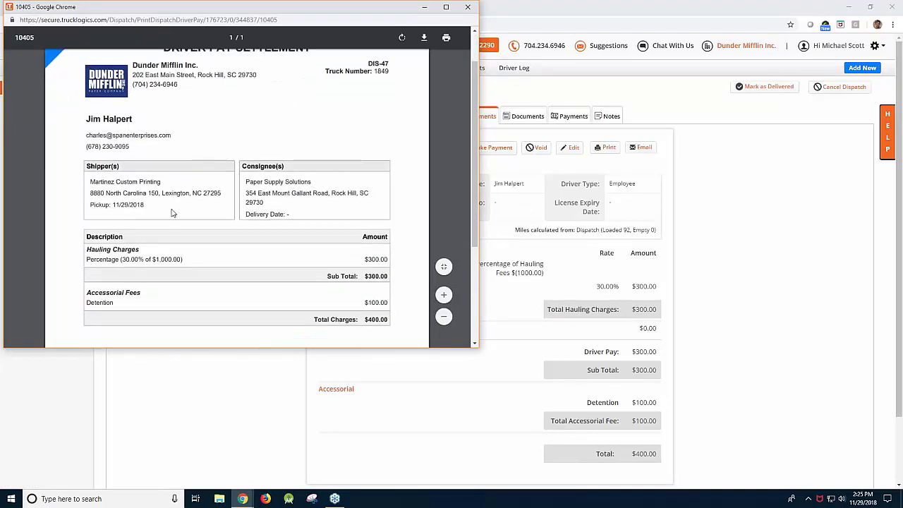
scroll(172, 213, down, 2)
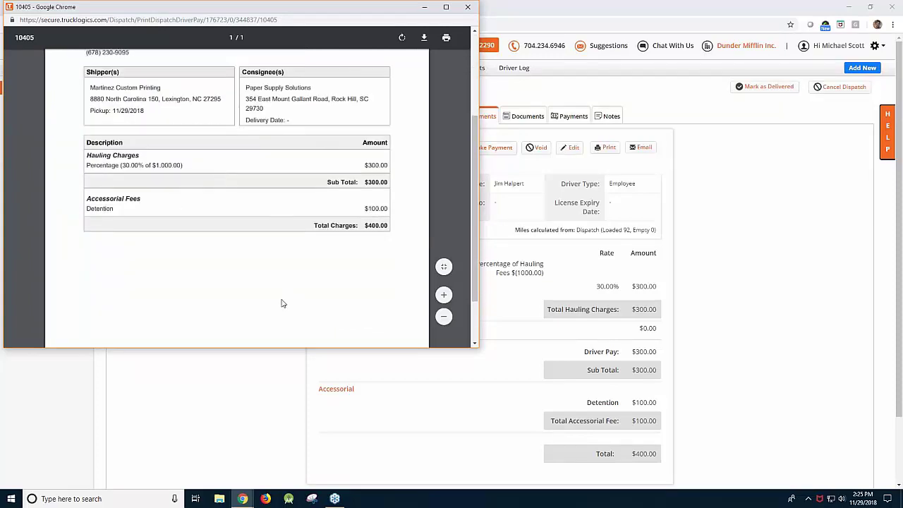
scroll(260, 308, up, 4)
scroll(188, 222, down, 5)
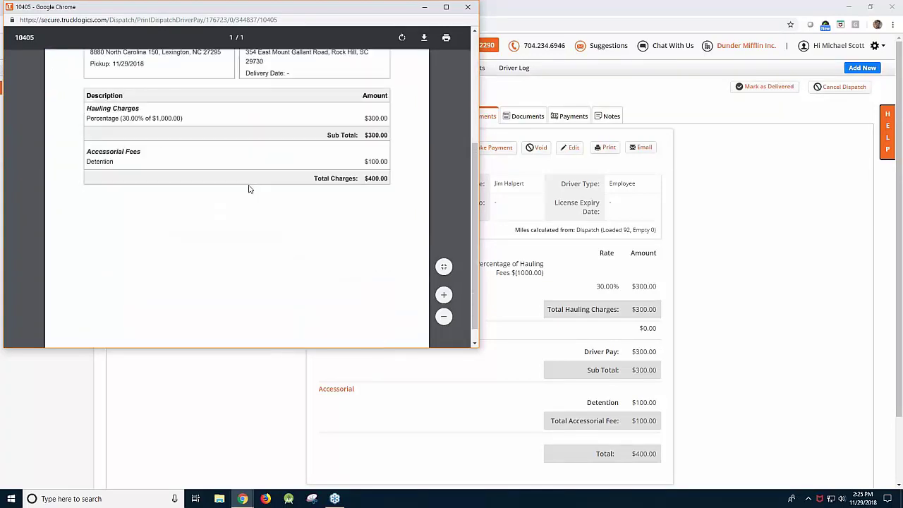
scroll(244, 205, up, 4)
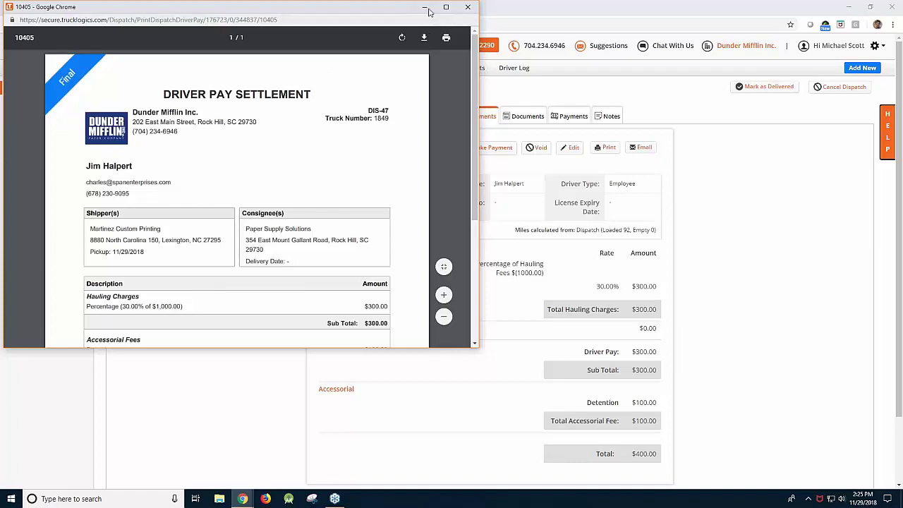
drag(382, 8, 393, 42)
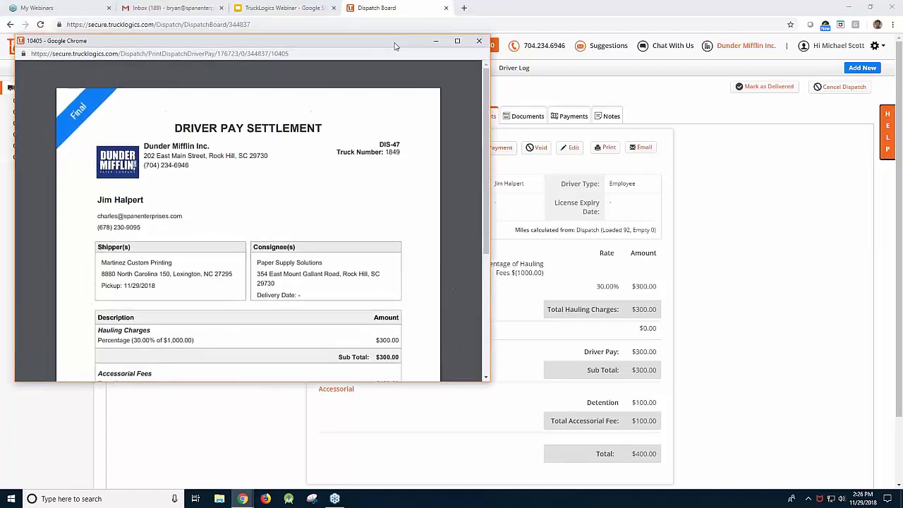
click(476, 43)
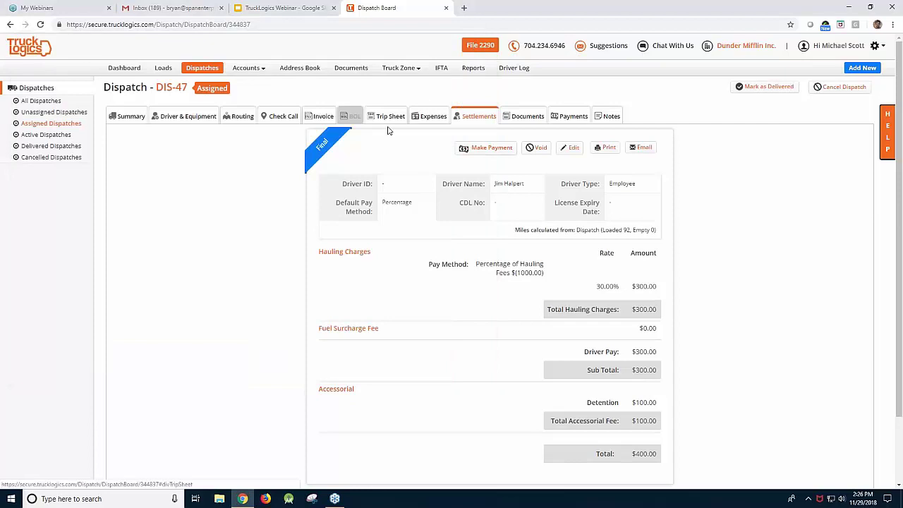
Look over the finalized DIS-47 settlement's hauling charges, driver pay, accessorial fees and total
scroll(426, 120, down, 1)
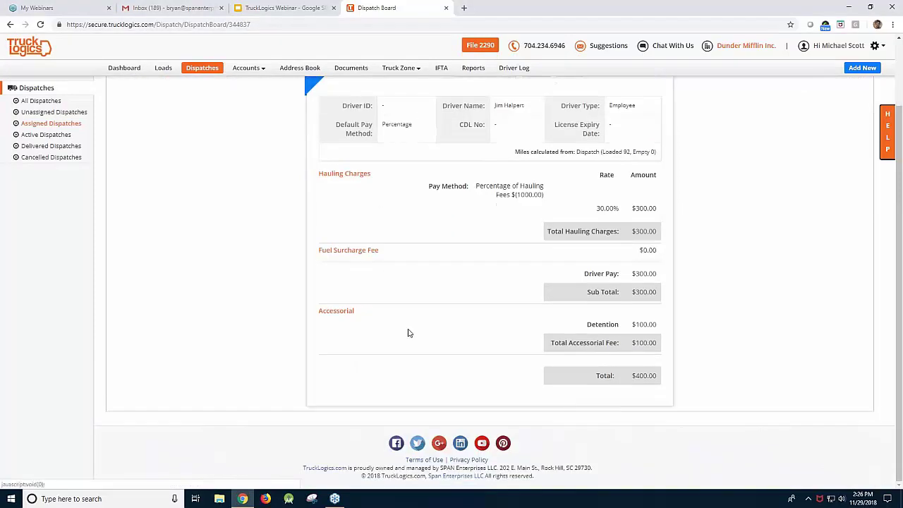
scroll(377, 293, up, 1)
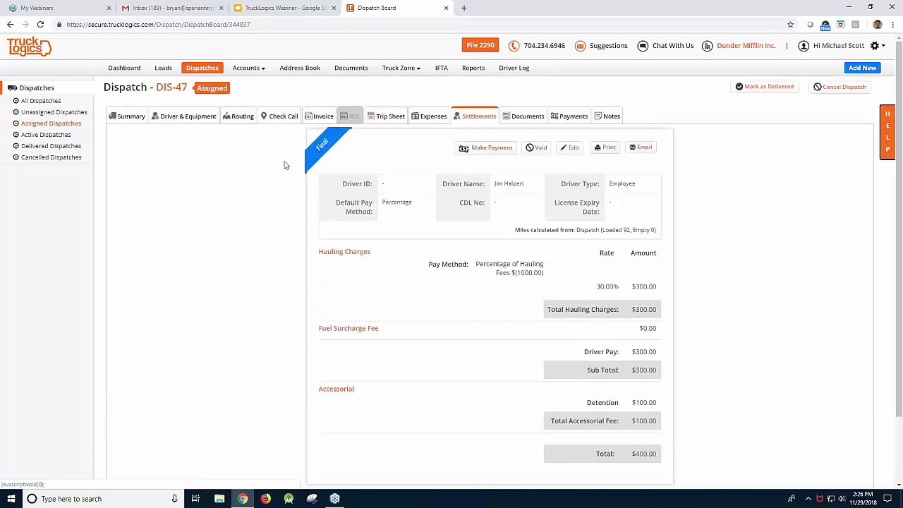
scroll(379, 141, down, 1)
scroll(399, 233, up, 1)
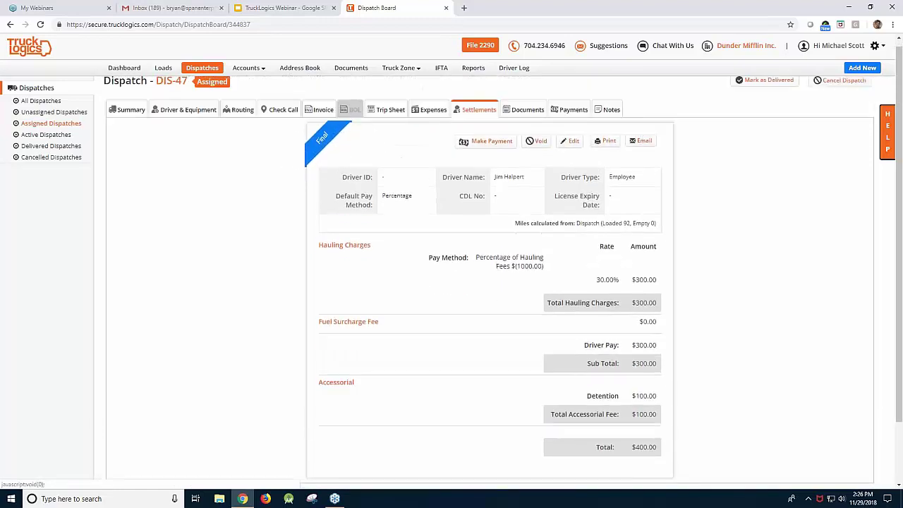
scroll(550, 164, down, 1)
scroll(549, 170, down, 1)
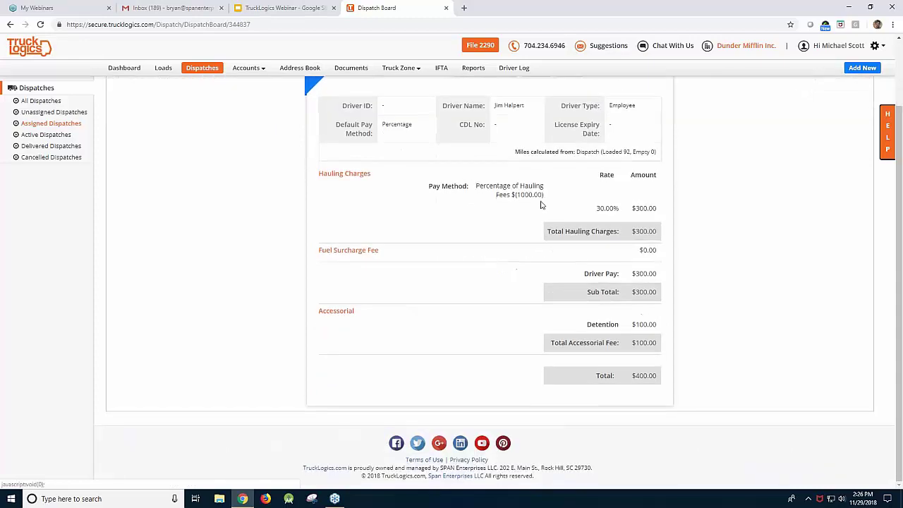
scroll(452, 232, up, 2)
scroll(500, 275, down, 1)
scroll(529, 339, down, 2)
scroll(466, 367, up, 2)
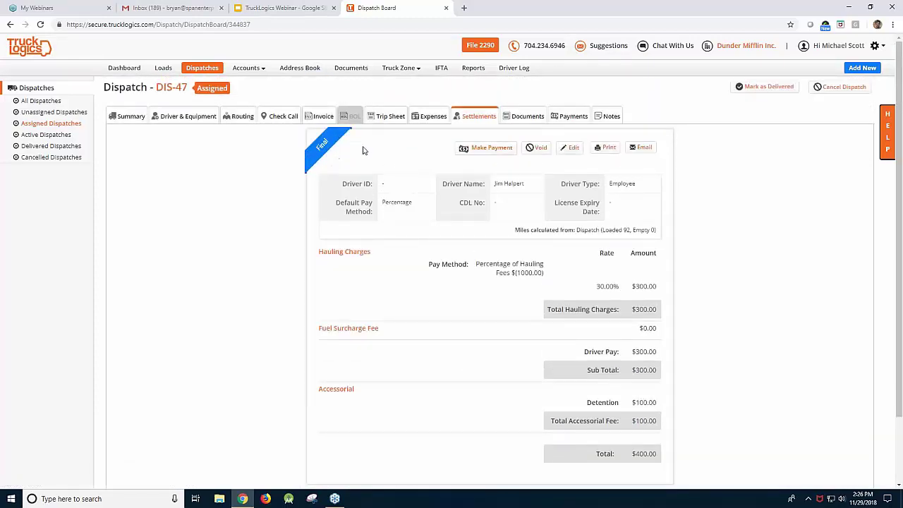
Open the non-settled driver settlements and start a payment for the driver last paid on 10/25/2018
click(256, 70)
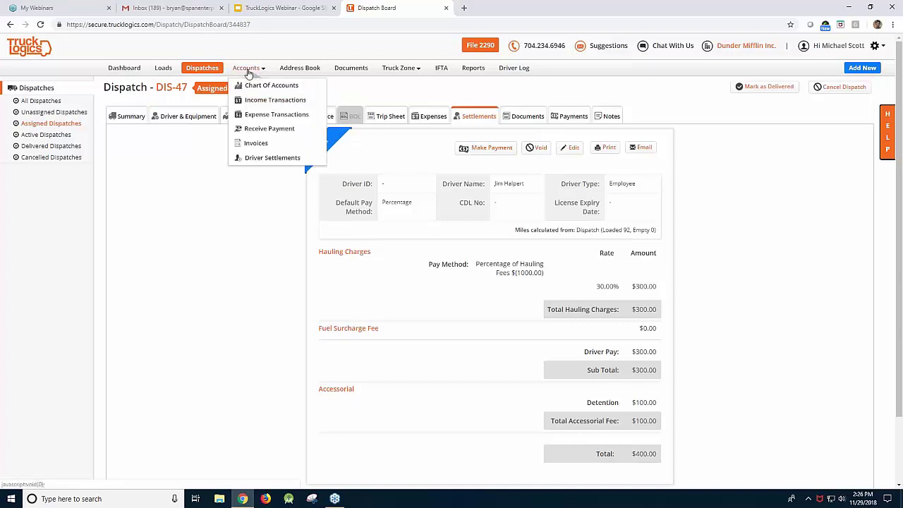
mouse_move(250, 76)
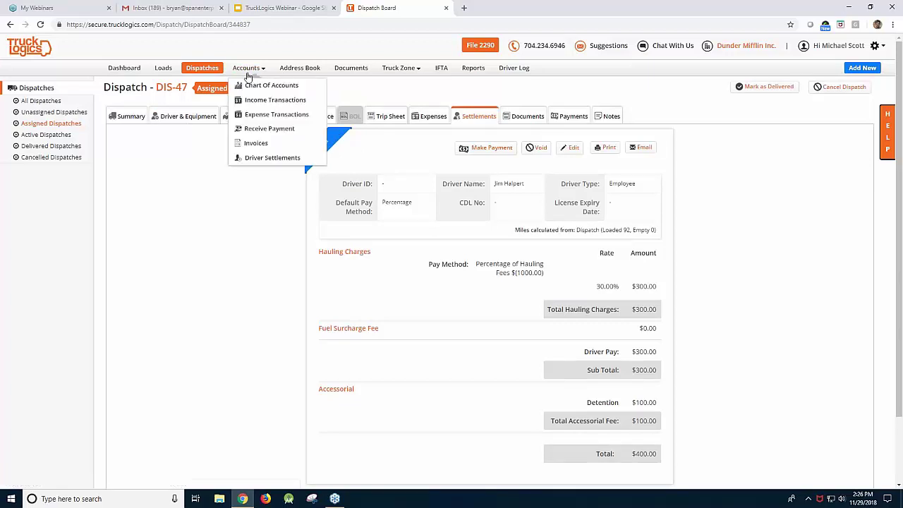
click(272, 157)
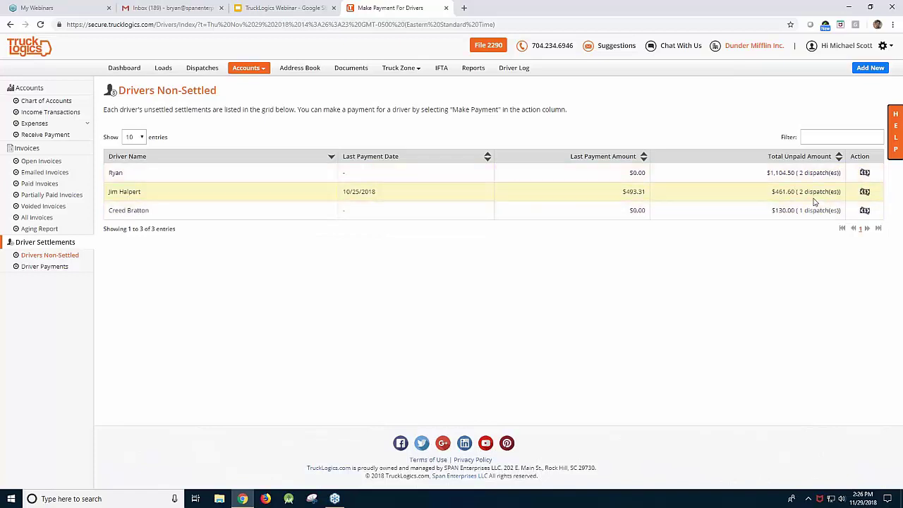
click(866, 192)
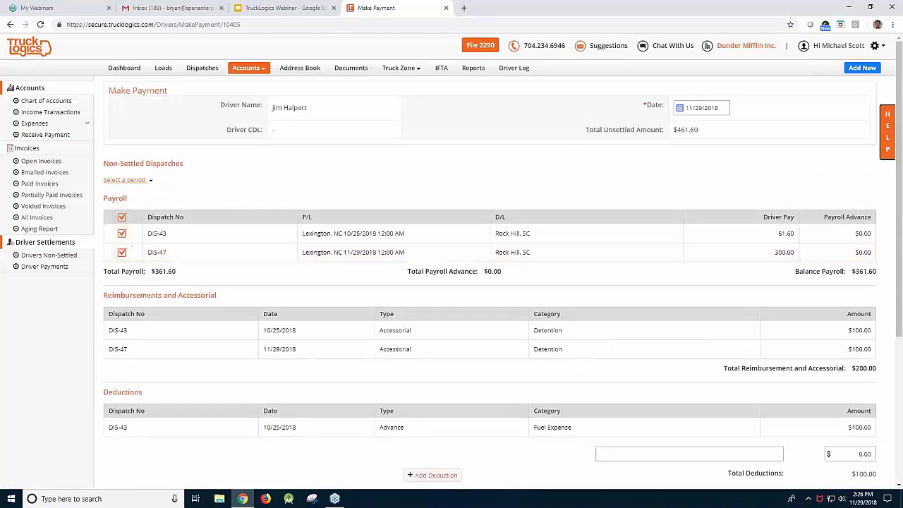
Expand the period filter for the non-settled dispatches and check its search type options, keeping Pick up
click(126, 181)
click(141, 182)
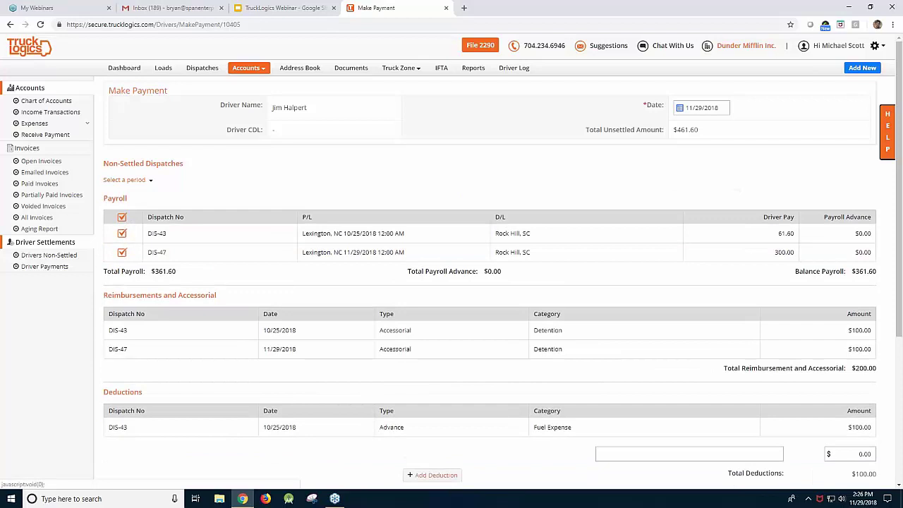
click(141, 181)
click(230, 196)
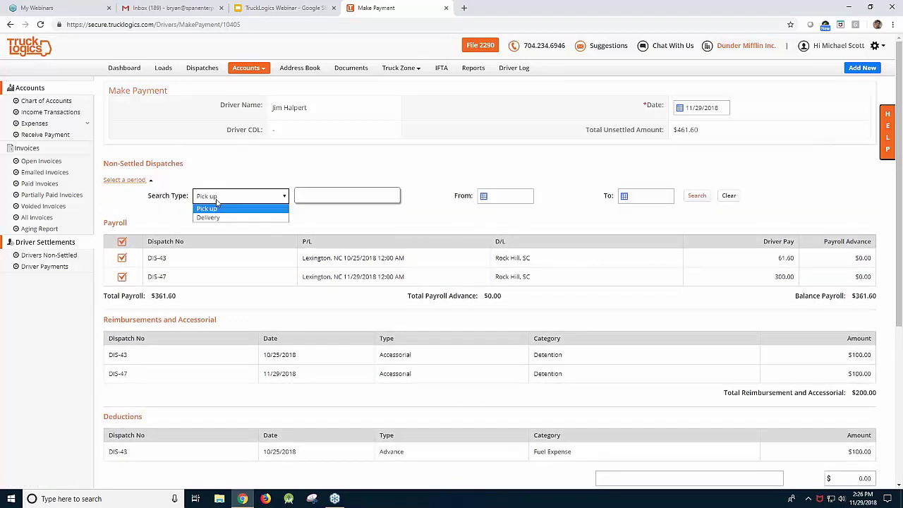
click(237, 187)
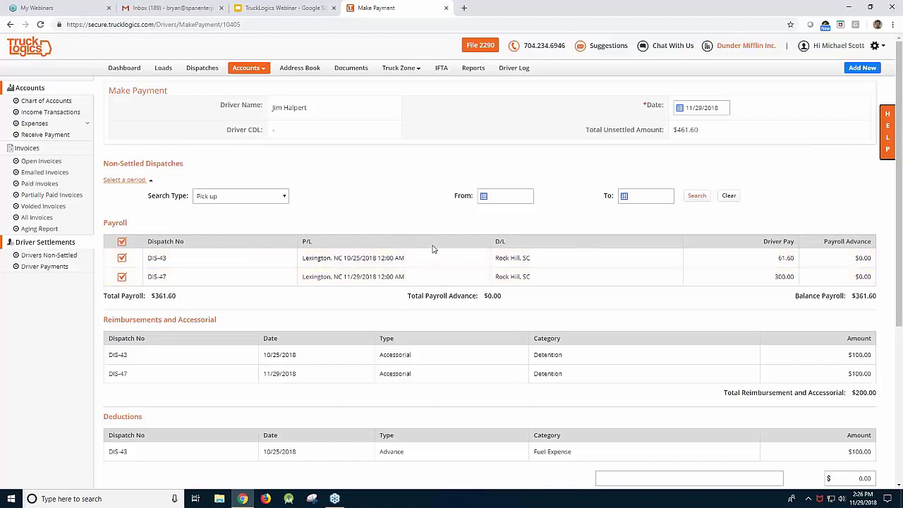
Enter an additional deduction named insurance for $200.00 in the driver payment
scroll(420, 250, down, 1)
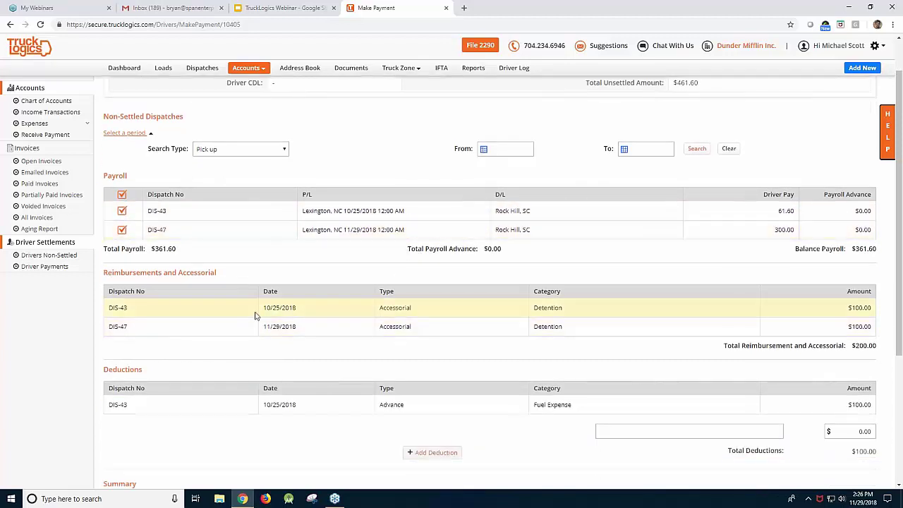
scroll(427, 304, down, 1)
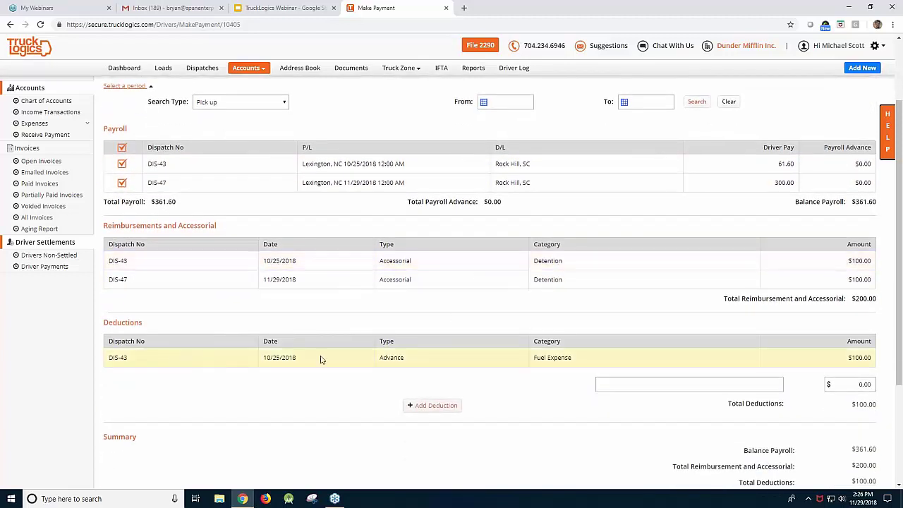
scroll(278, 317, down, 1)
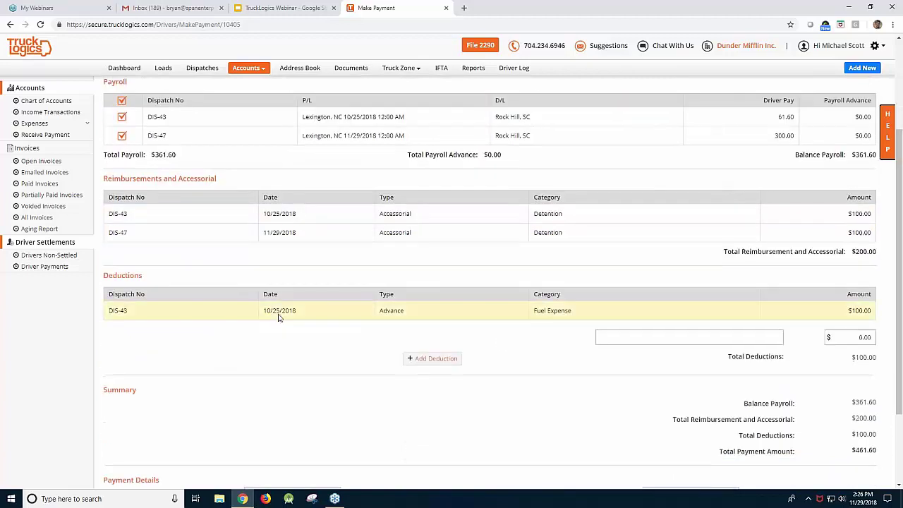
click(689, 339)
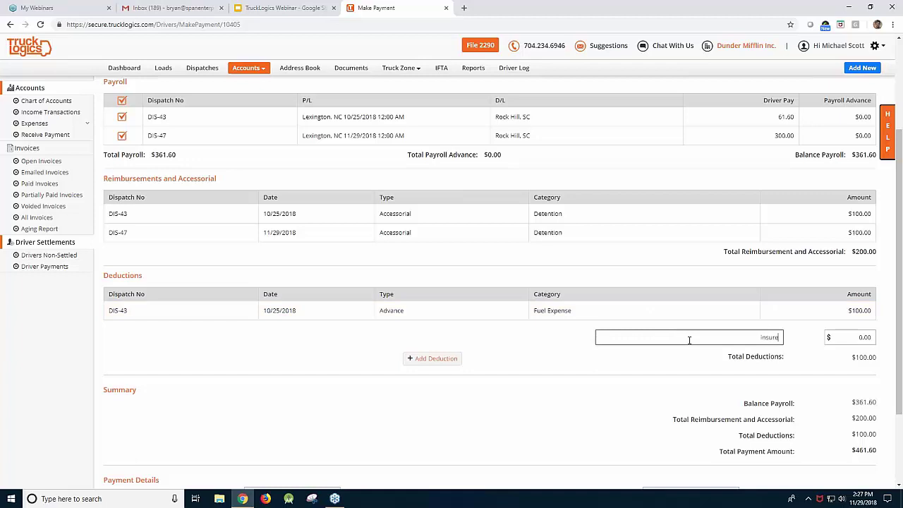
text(insurance)
click(859, 338)
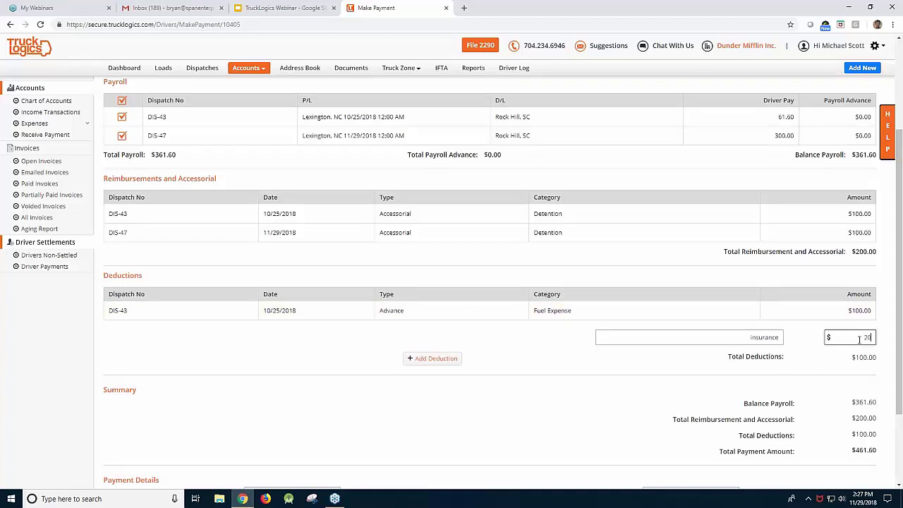
text(200)
click(649, 357)
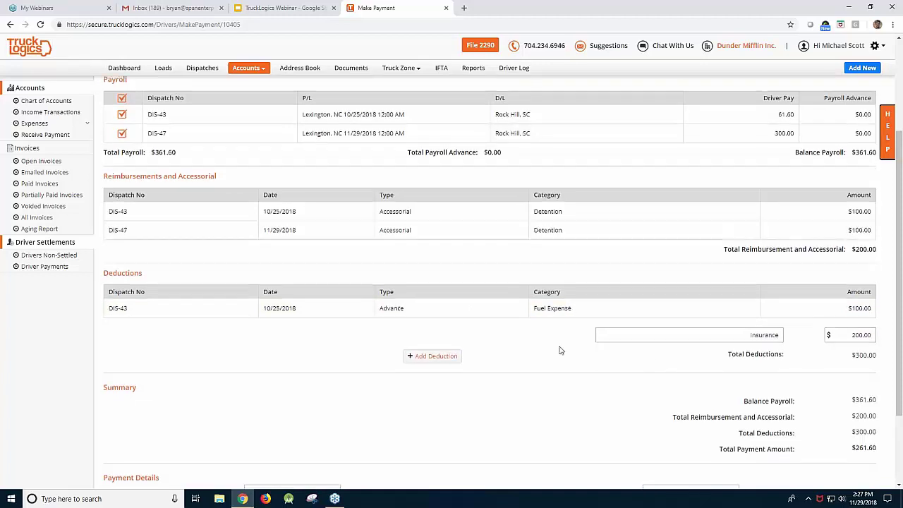
Set the payment mode to Check, leave the payment reference empty, and save the driver payment
scroll(560, 348, down, 1)
scroll(311, 381, down, 1)
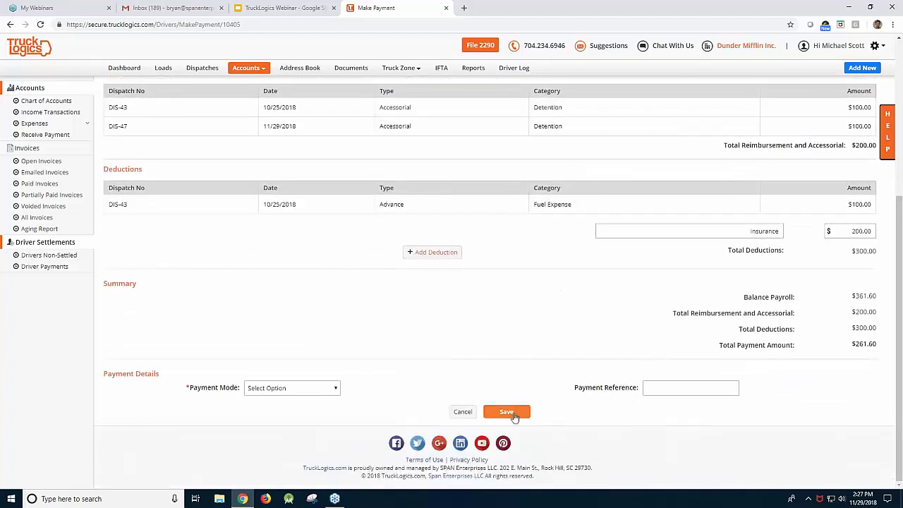
click(308, 388)
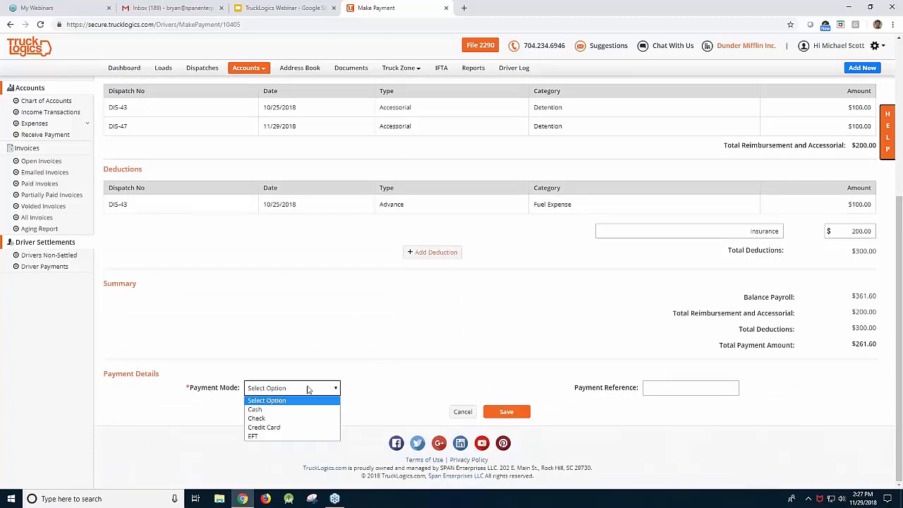
click(309, 412)
click(306, 390)
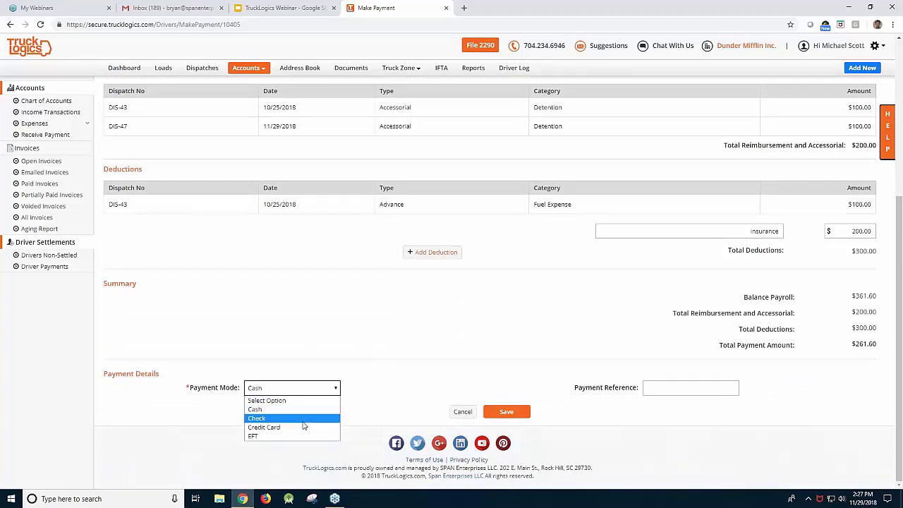
click(308, 417)
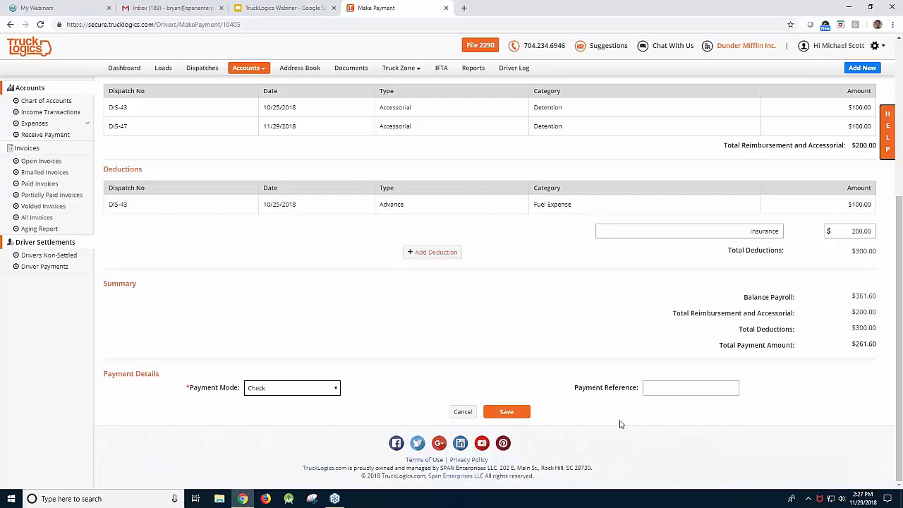
click(506, 412)
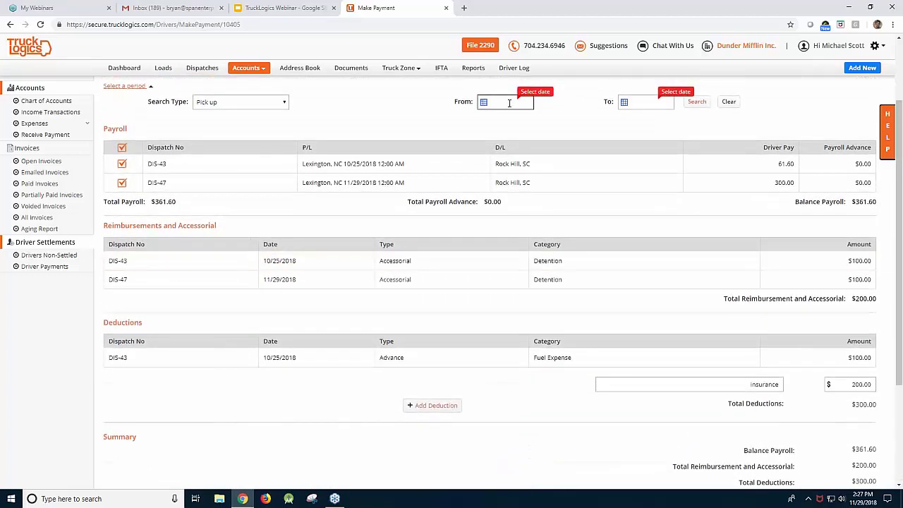
scroll(234, 149, down, 3)
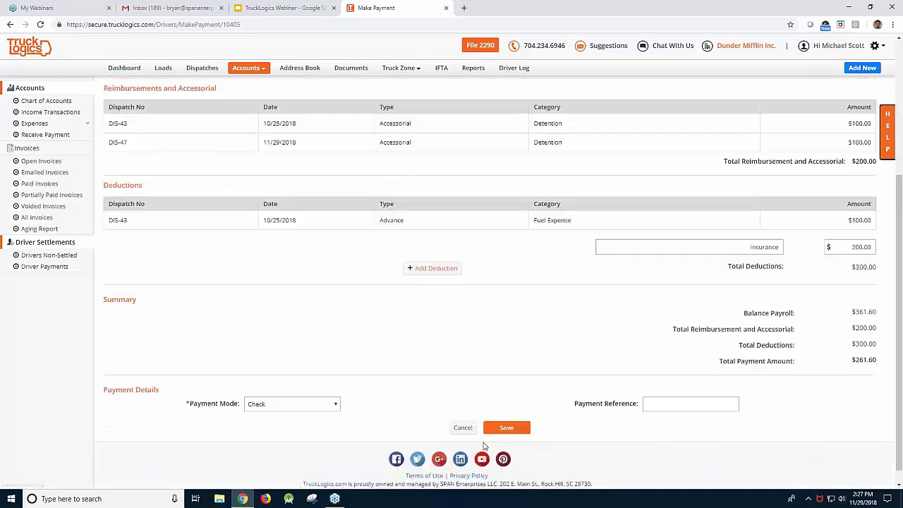
click(507, 412)
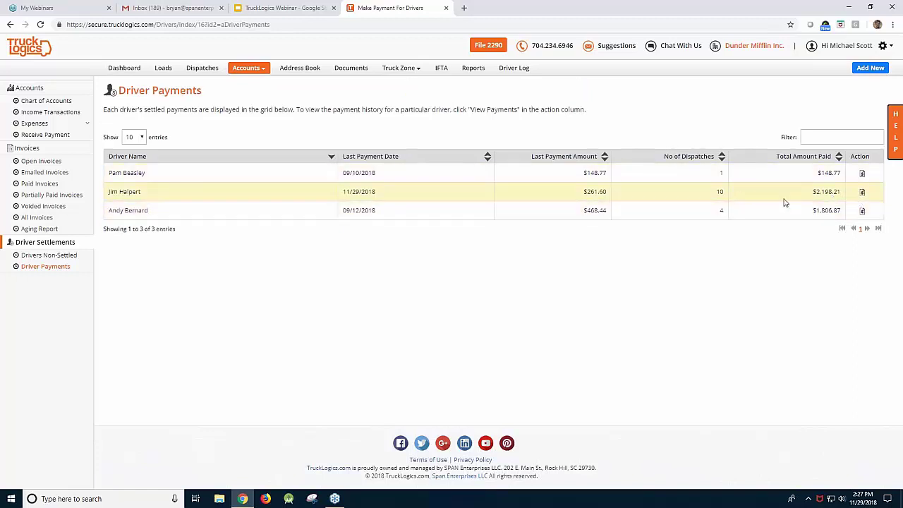
View the paid driver's payment history and open the printable settlement for the 11/29/2018 check payment
click(865, 193)
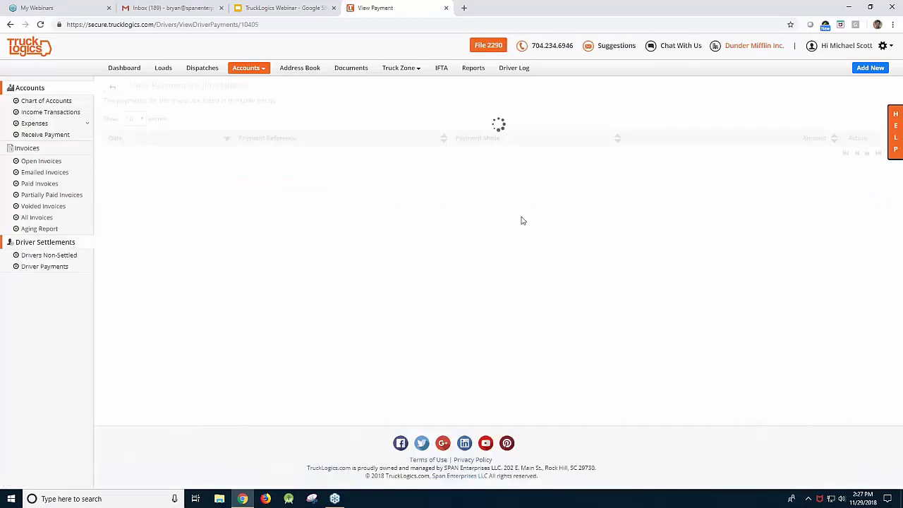
click(854, 156)
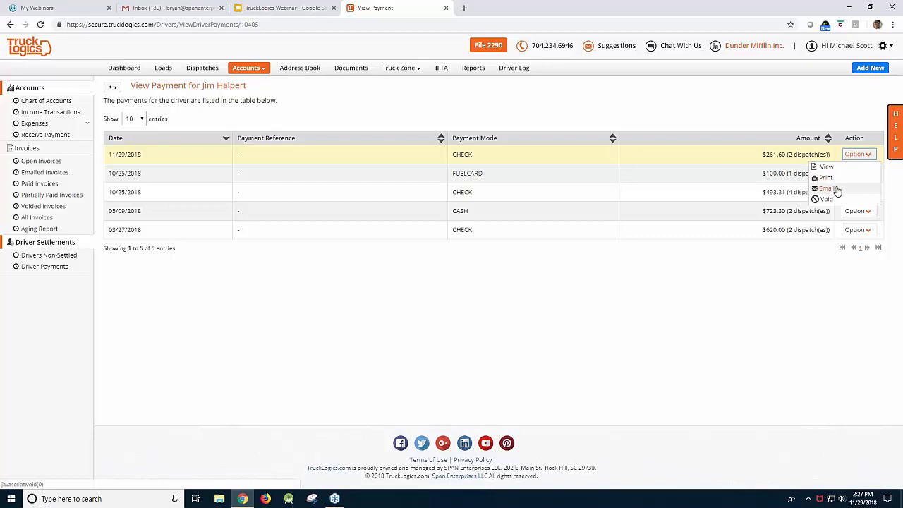
click(838, 180)
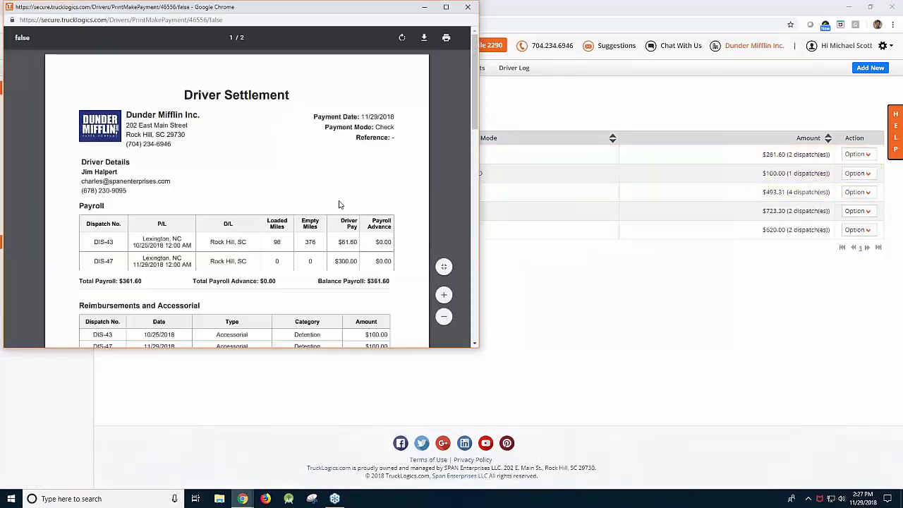
Examine the printable driver settlement's payroll, reimbursements and accessorial, deductions and summary sections, and close its window
scroll(258, 226, down, 1)
scroll(144, 241, up, 1)
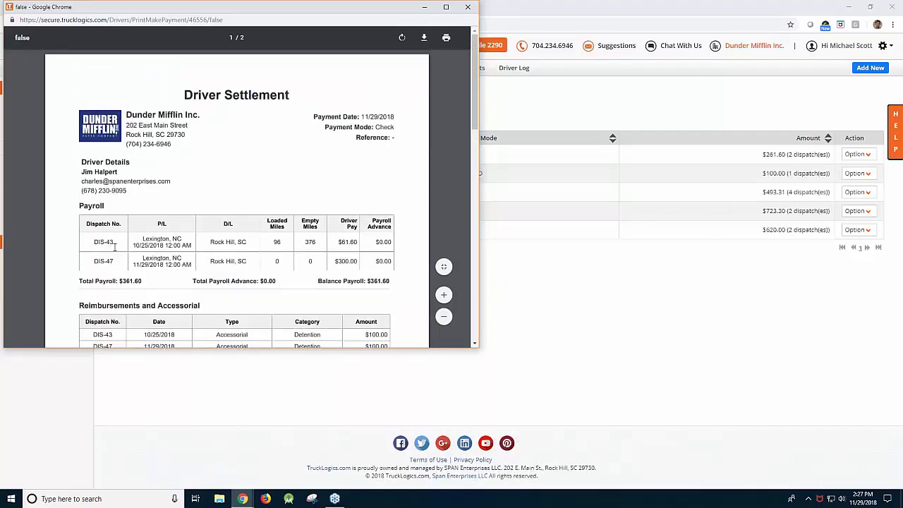
scroll(101, 204, down, 1)
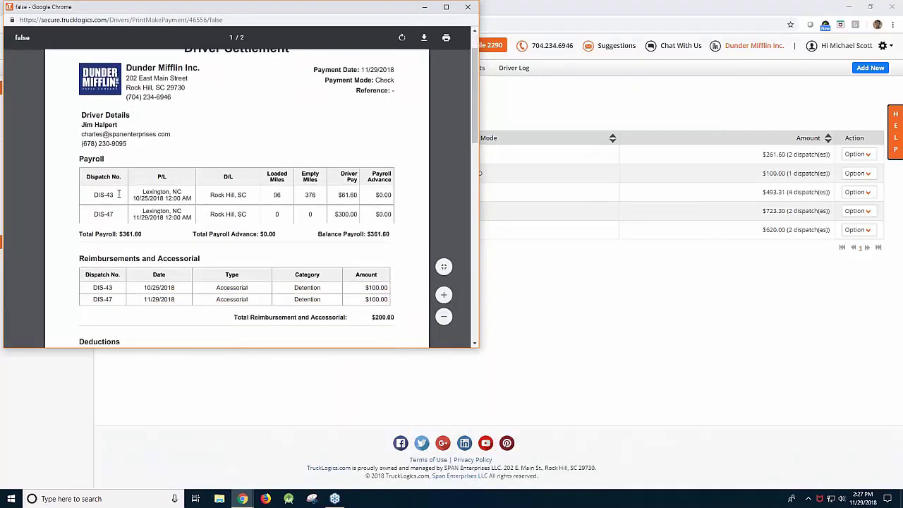
scroll(118, 194, down, 4)
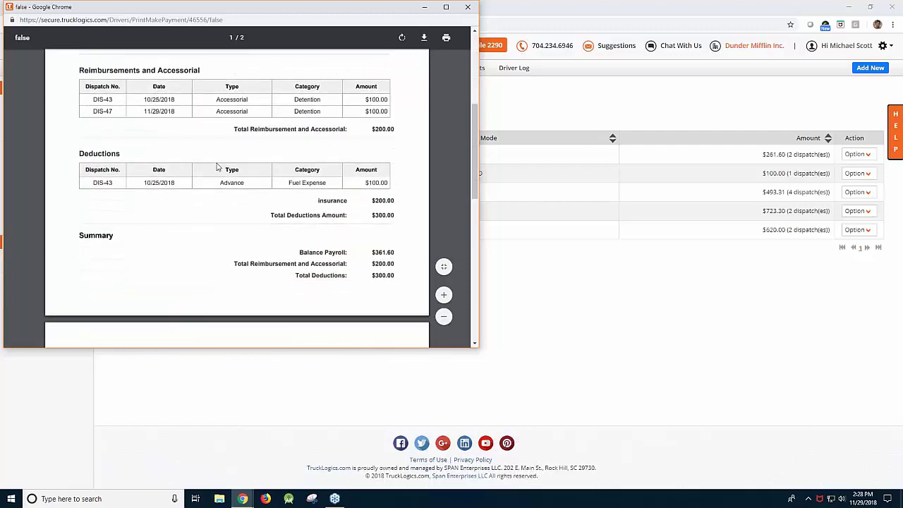
scroll(218, 170, down, 2)
scroll(238, 209, up, 7)
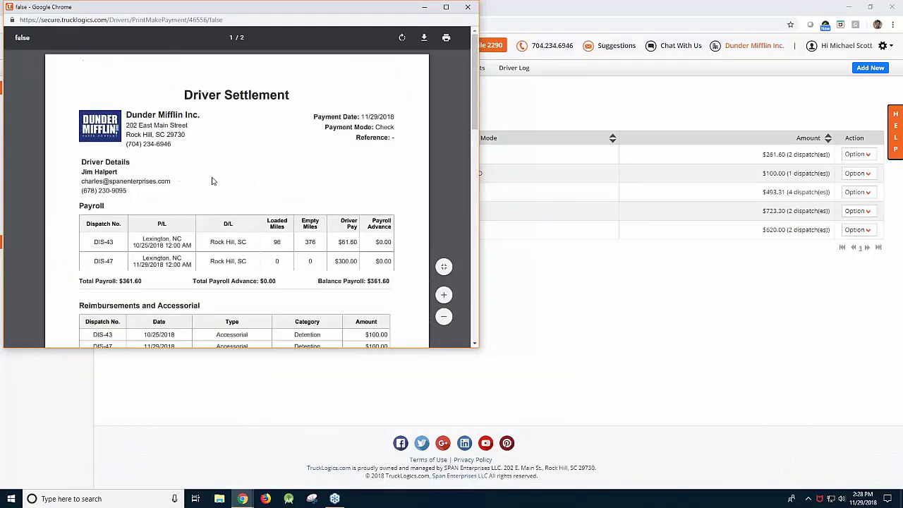
scroll(225, 202, down, 5)
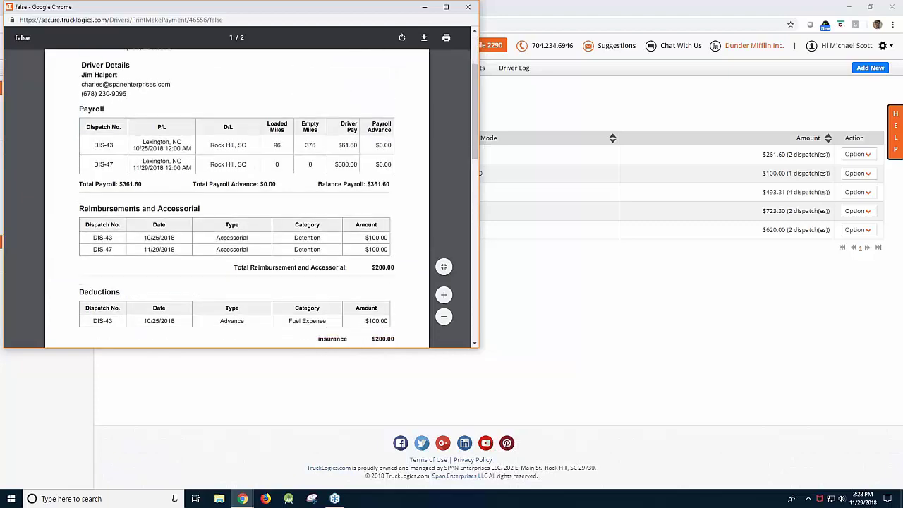
scroll(248, 207, down, 2)
scroll(250, 208, up, 3)
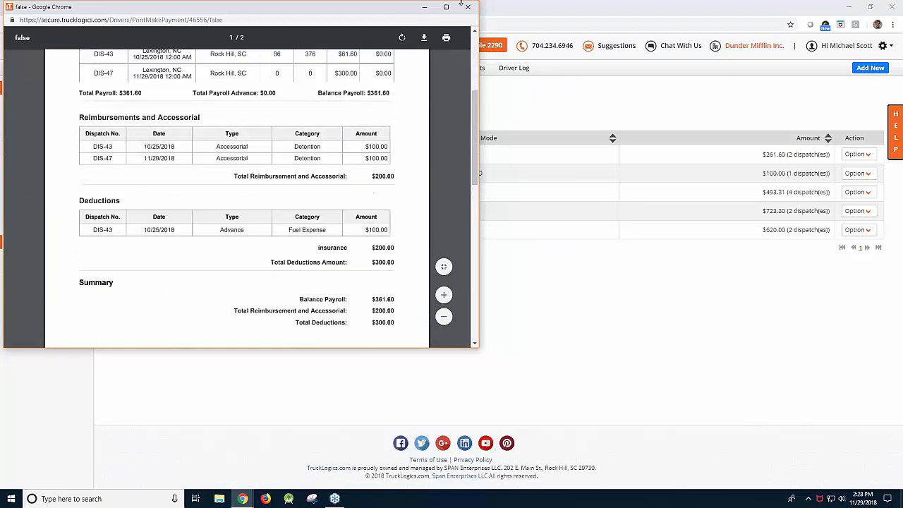
click(469, 7)
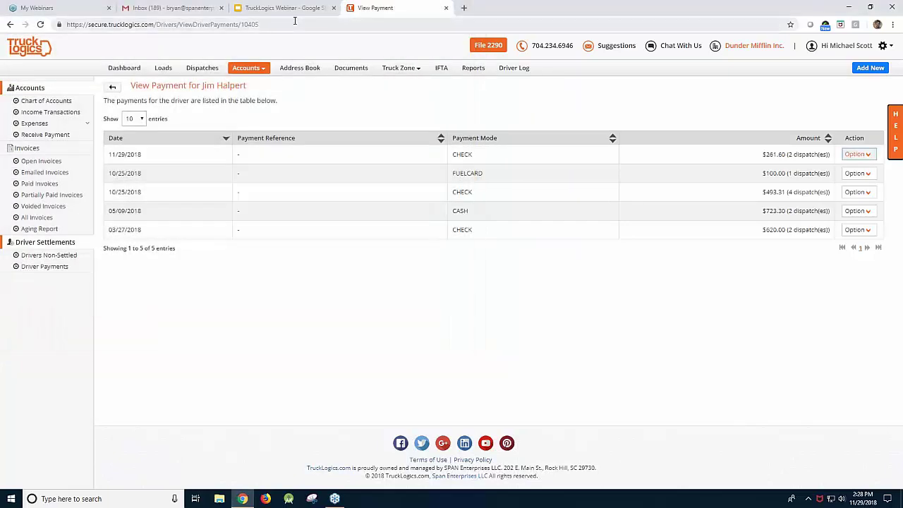